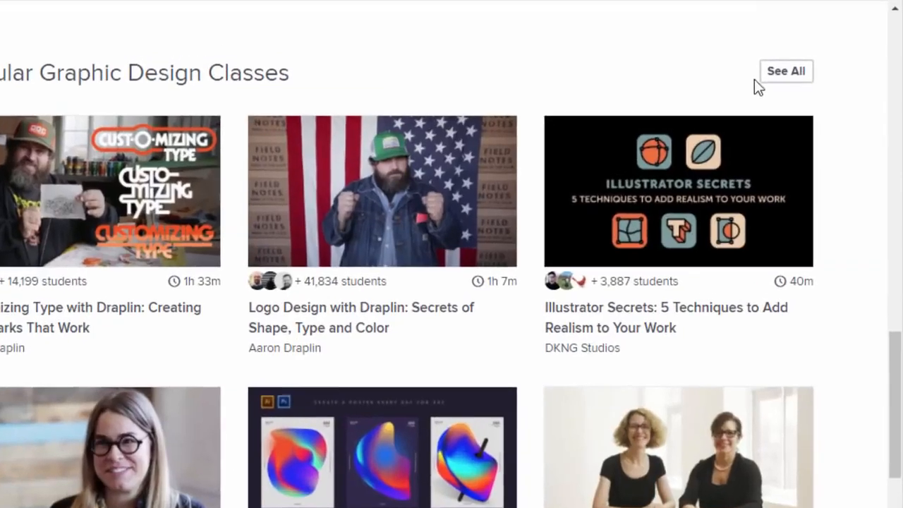
- Browse the full list of Graphic Design classes and open "Mastering Logo Design: Gridding with the Golden Ratio"
{"action": "left_click", "coordinate": [794, 65]}
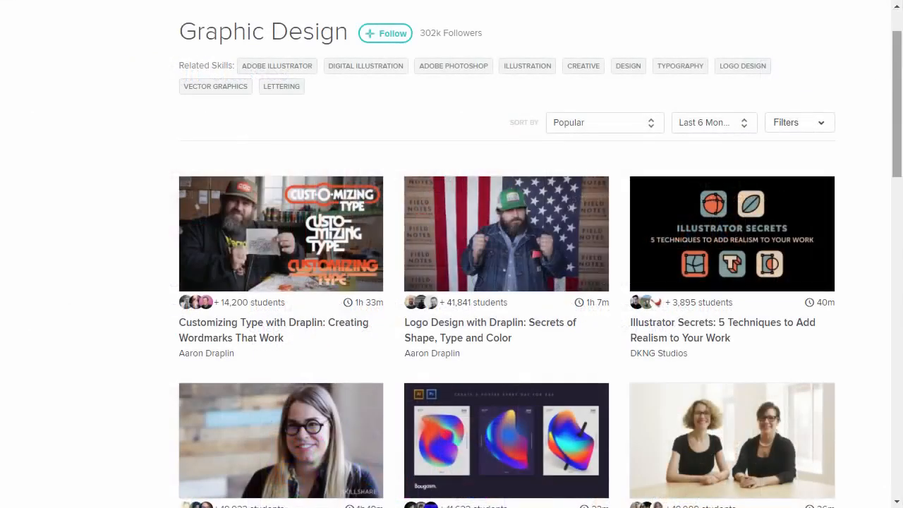
{"action": "scroll", "coordinate": [452, 254], "scroll_direction": "down", "scroll_amount": 2}
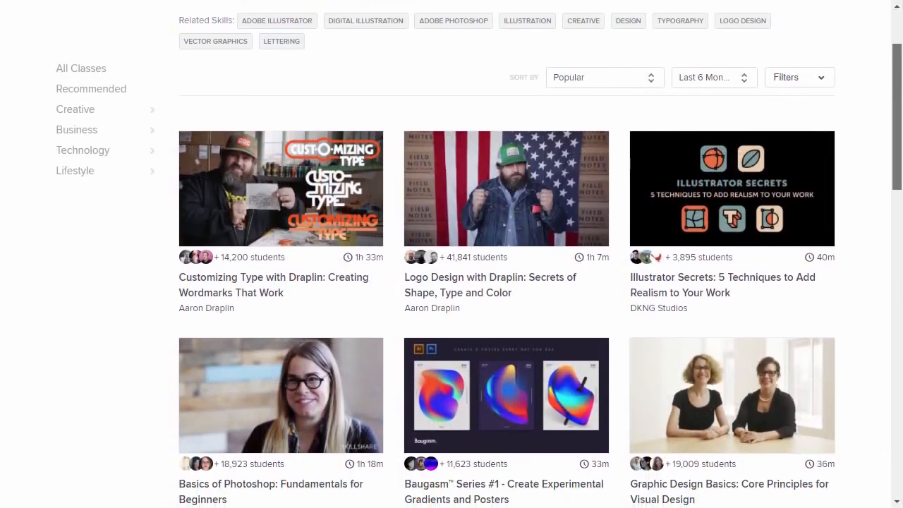
{"action": "scroll", "coordinate": [506, 282], "scroll_direction": "down", "scroll_amount": 4}
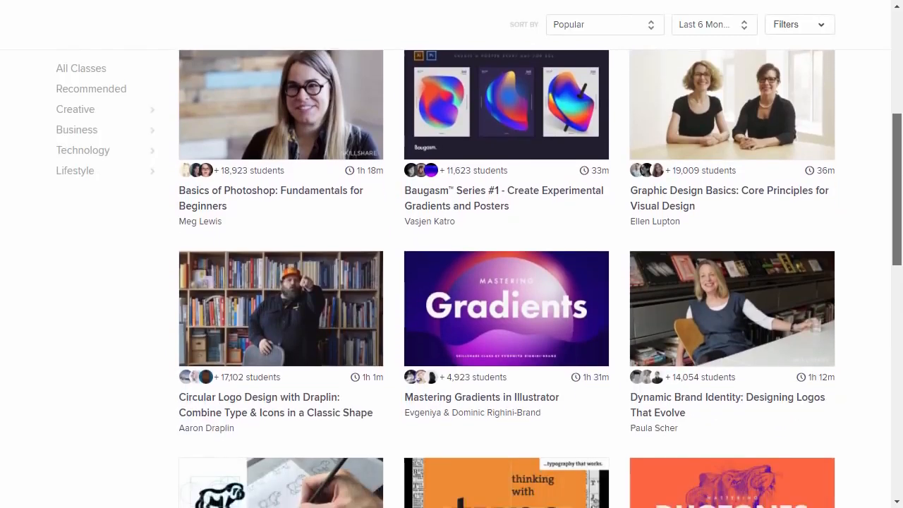
{"action": "scroll", "coordinate": [901, 217], "scroll_direction": "down", "scroll_amount": 4}
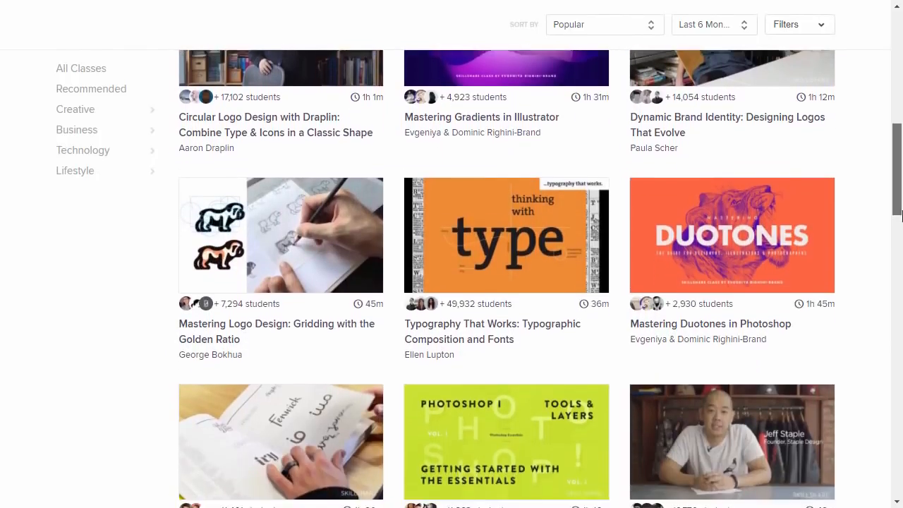
{"action": "scroll", "coordinate": [901, 217], "scroll_direction": "down", "scroll_amount": 2}
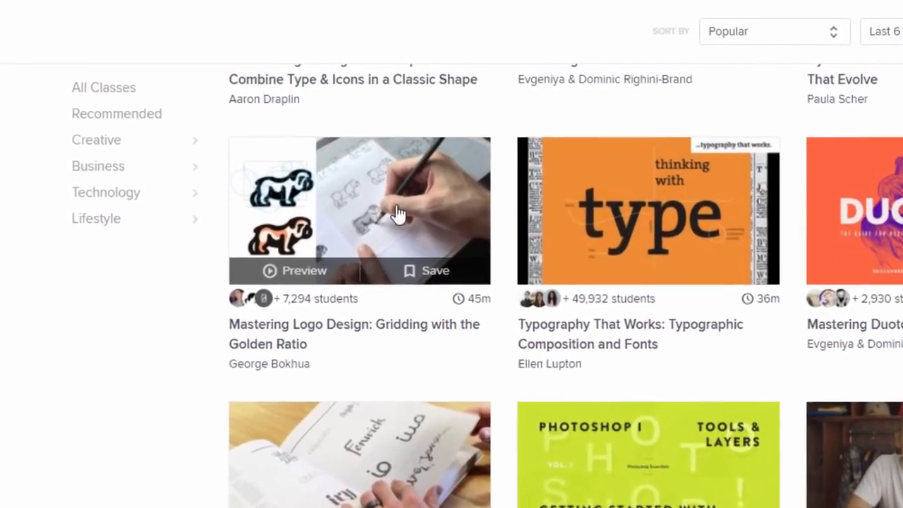
{"action": "left_click", "coordinate": [384, 216]}
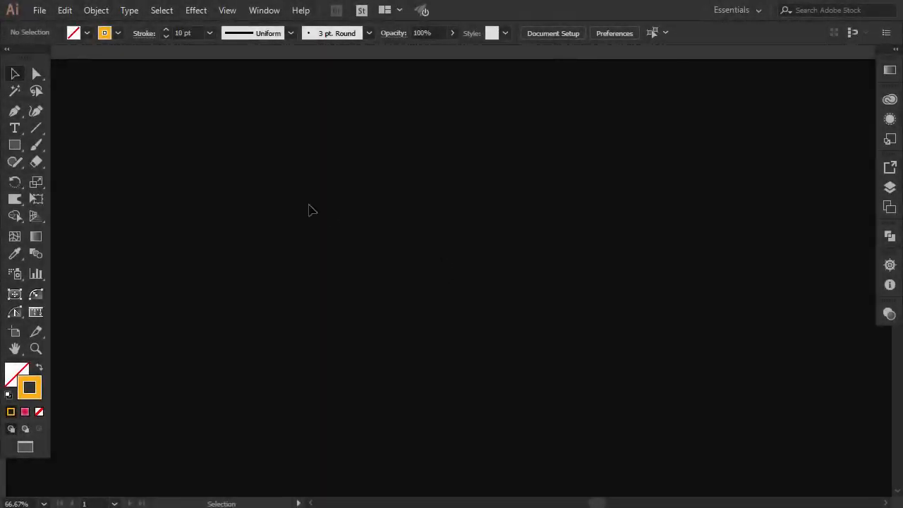
- In Illustrator, draw an open zigzag path of three straight segments with the Pen tool and end the path
{"action": "left_click", "coordinate": [15, 113]}
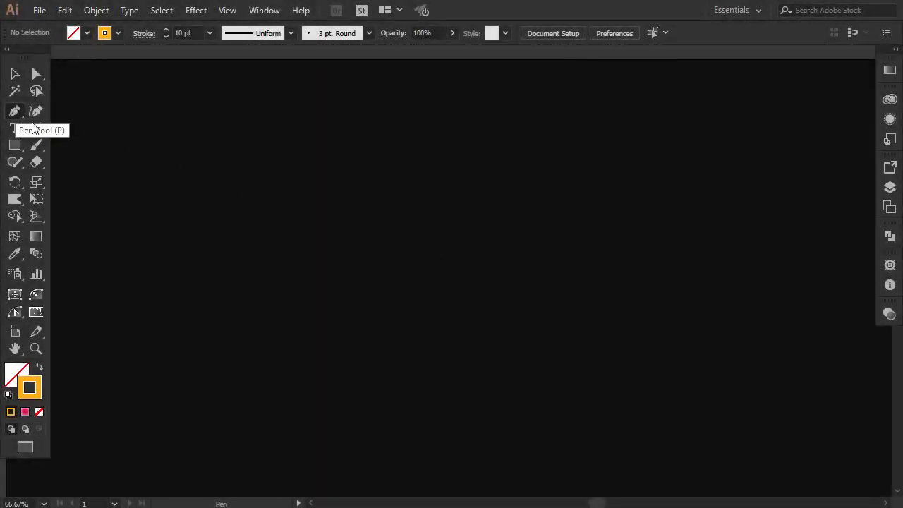
{"action": "left_click", "coordinate": [259, 255]}
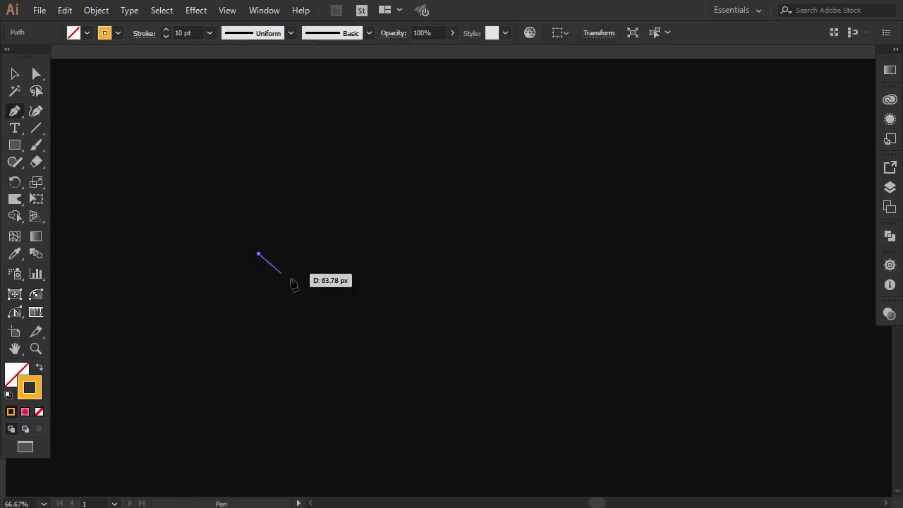
{"action": "left_click", "coordinate": [411, 192]}
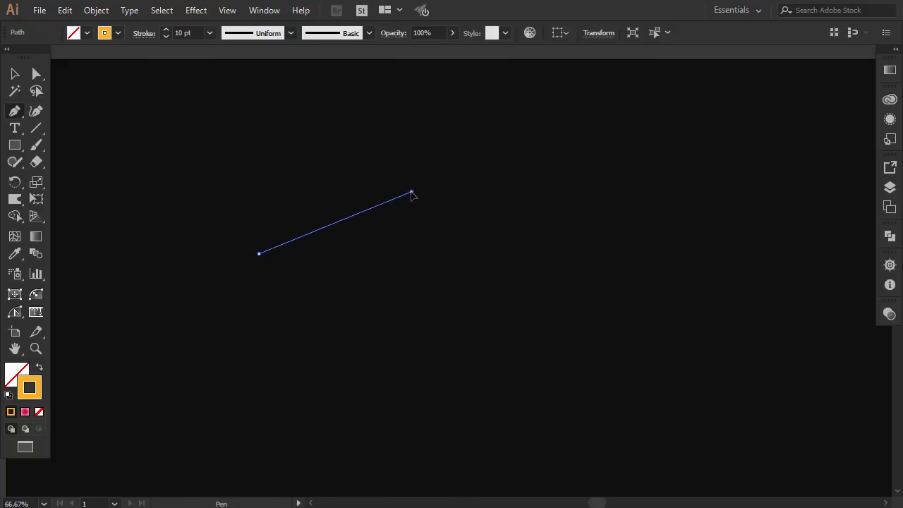
{"action": "left_click", "coordinate": [497, 275]}
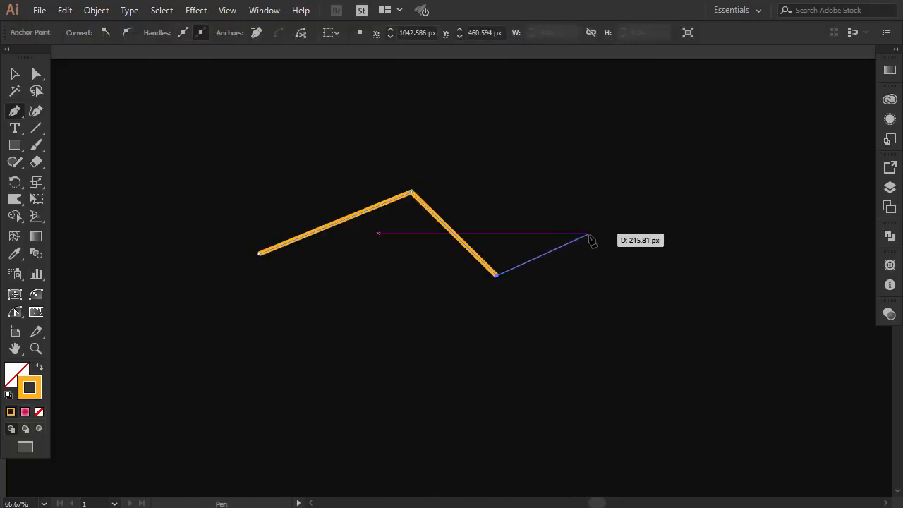
{"action": "left_click", "coordinate": [654, 239]}
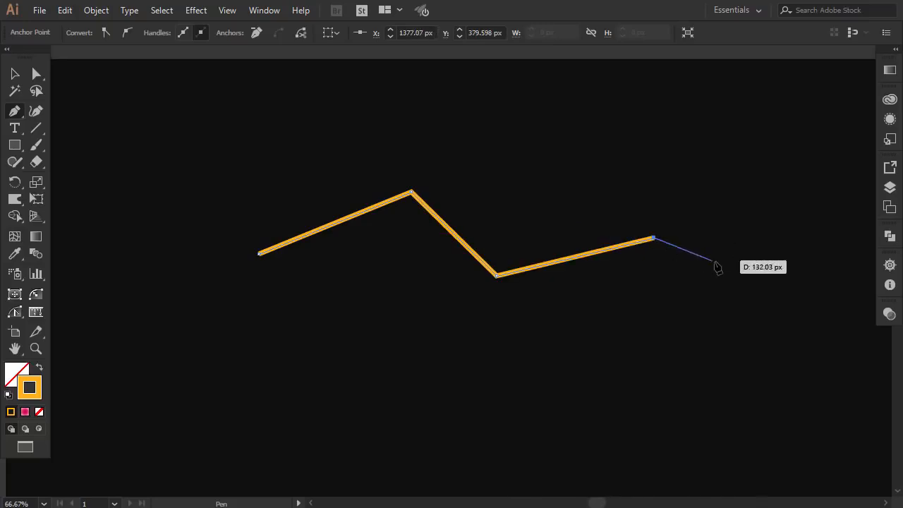
{"action": "left_click", "coordinate": [664, 313], "text": "ctrl"}
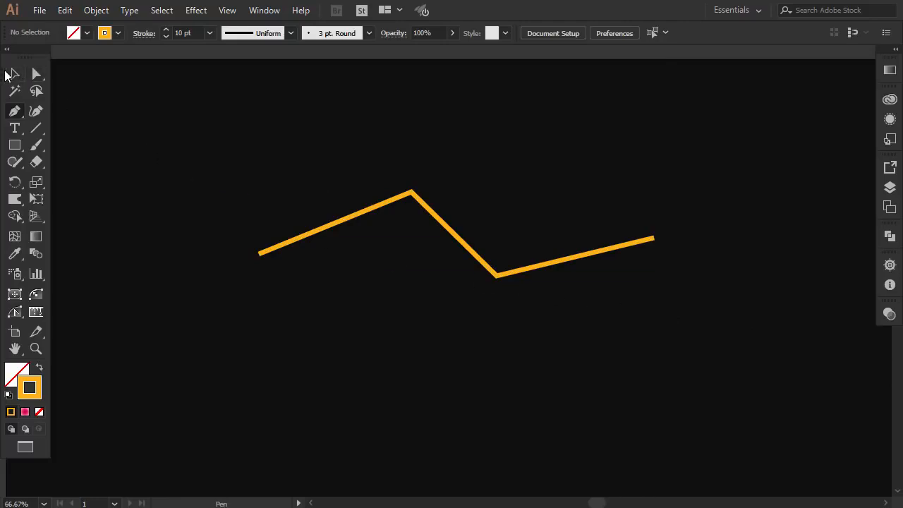
- Delete the zigzag path
{"action": "left_click_drag", "start_coordinate": [557, 305], "coordinate": [595, 312]}
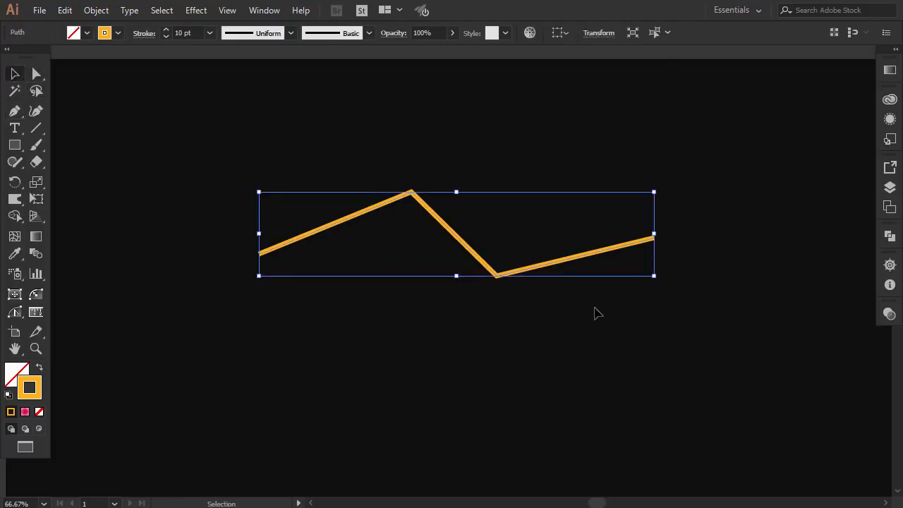
{"action": "key", "text": "Delete"}
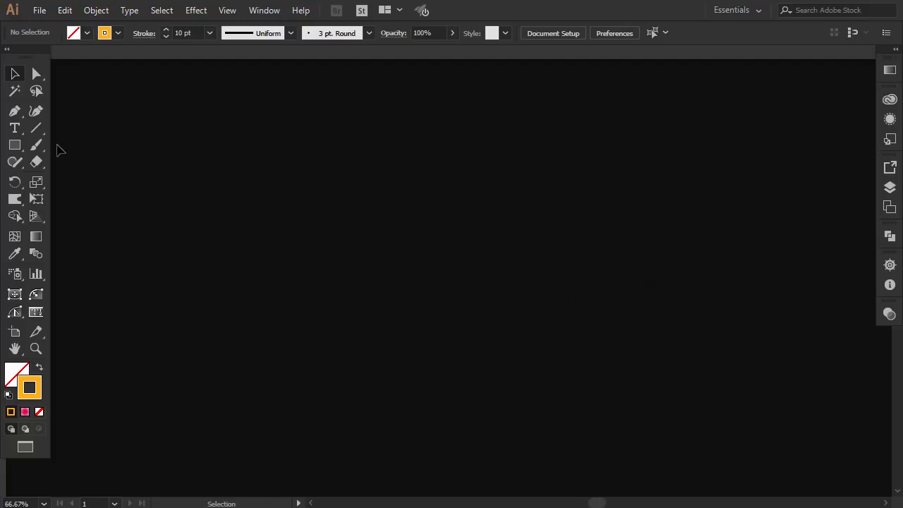
- Draw an open Pen path with angle-constrained segments: horizontal, vertical down, horizontal, and a 45° diagonal up
{"action": "left_click", "coordinate": [251, 235]}
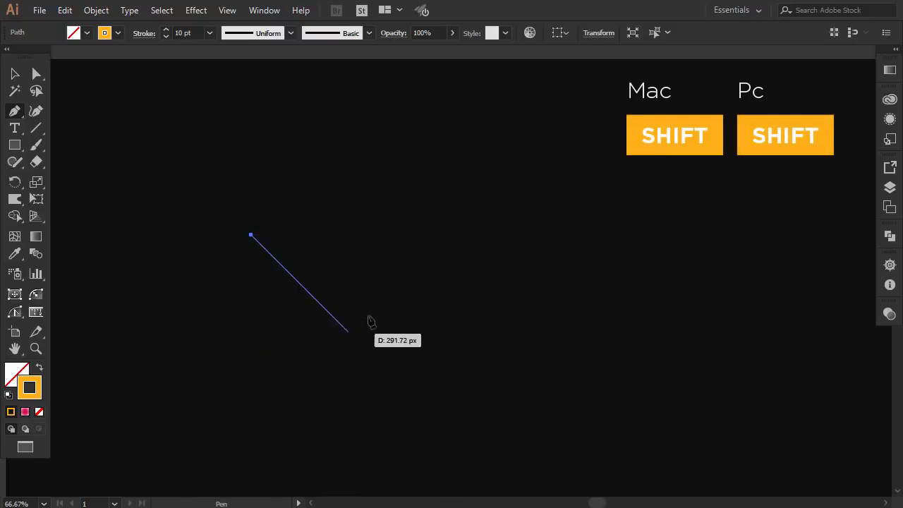
{"action": "left_click", "coordinate": [396, 245], "text": "shift"}
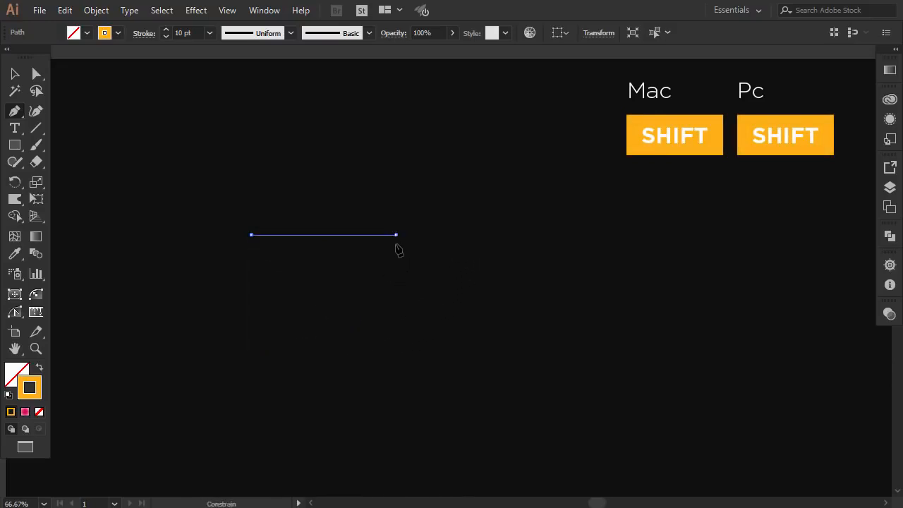
{"action": "left_click", "coordinate": [394, 356], "text": "shift"}
{"action": "left_click", "coordinate": [488, 357], "text": "shift"}
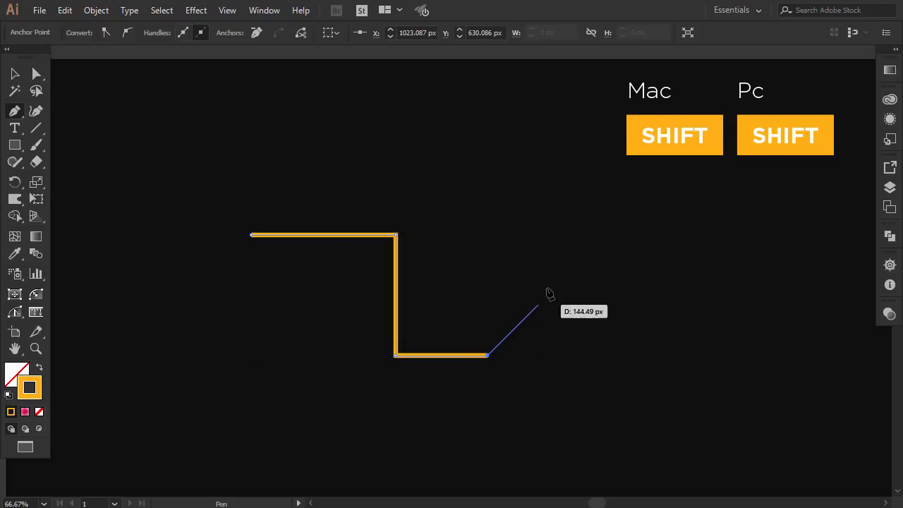
{"action": "left_click", "coordinate": [615, 249], "text": "shift"}
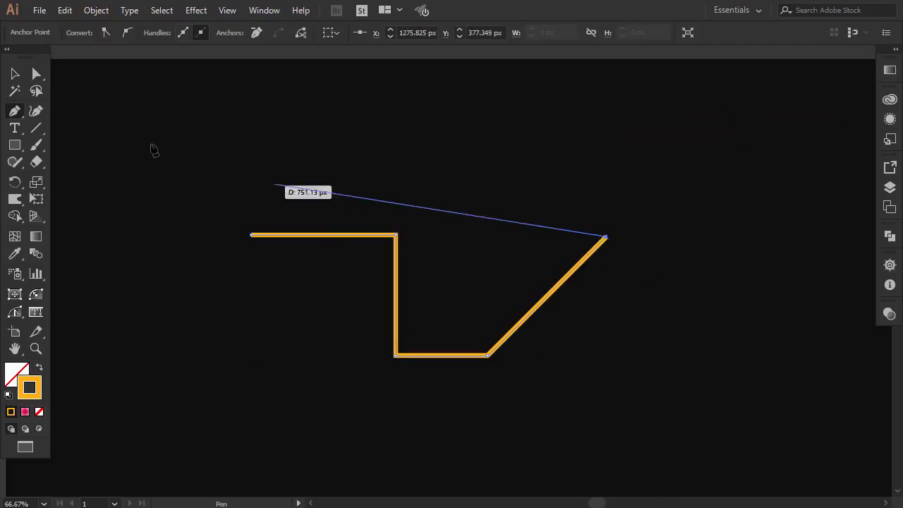
- Delete the angle-constrained path
{"action": "left_click", "coordinate": [14, 73]}
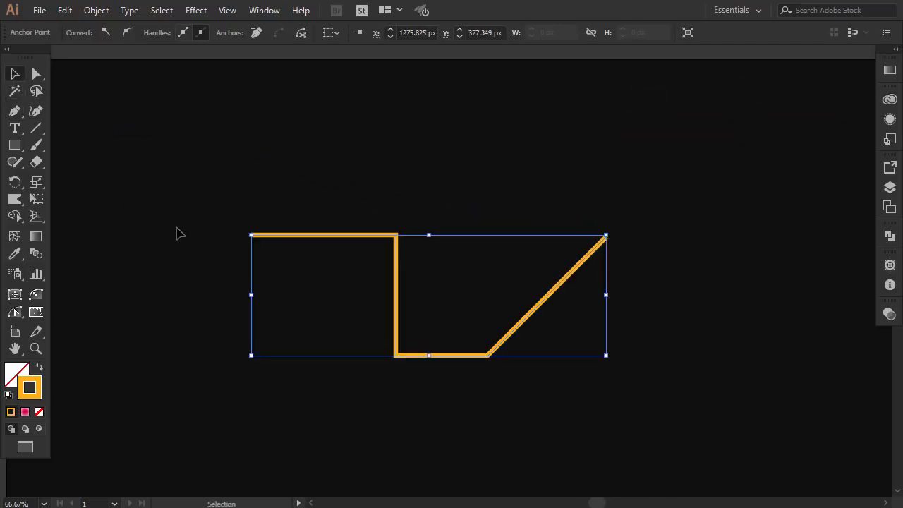
{"action": "left_click_drag", "start_coordinate": [584, 364], "coordinate": [676, 393]}
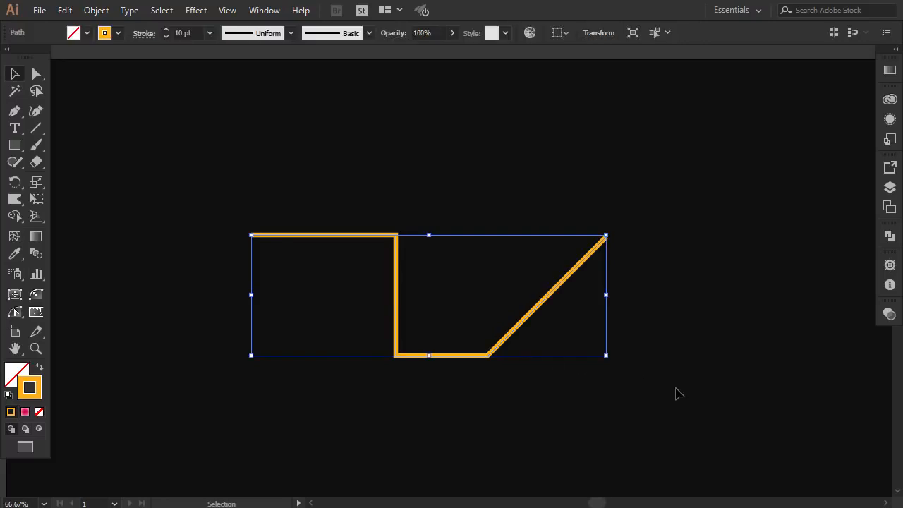
{"action": "key", "text": "Delete"}
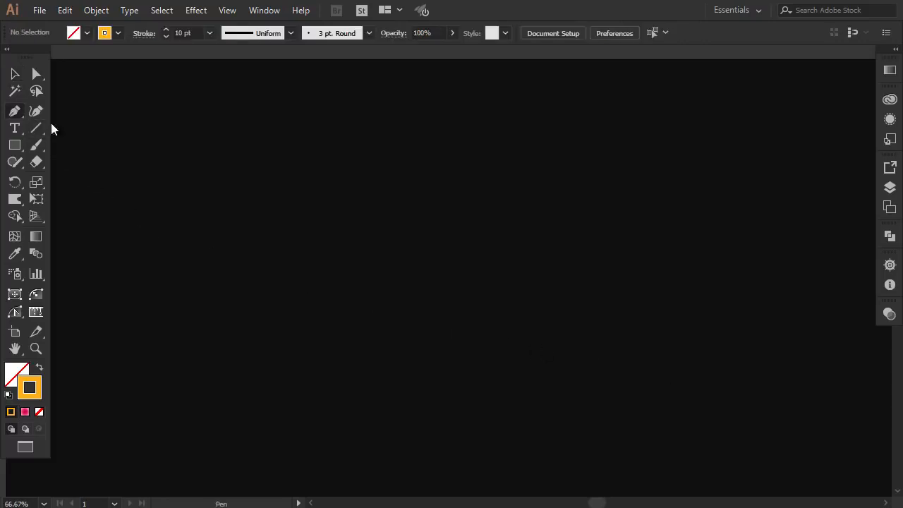
- Draw a closed speech-bubble-like outline of nine straight segments with the Pen tool, ending on its starting anchor
{"action": "left_click", "coordinate": [342, 165]}
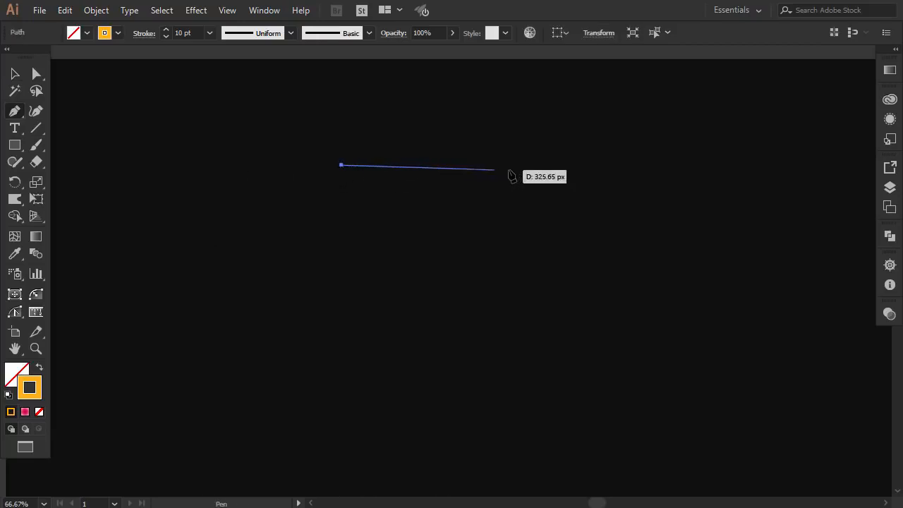
{"action": "left_click", "coordinate": [529, 165]}
{"action": "left_click", "coordinate": [605, 242]}
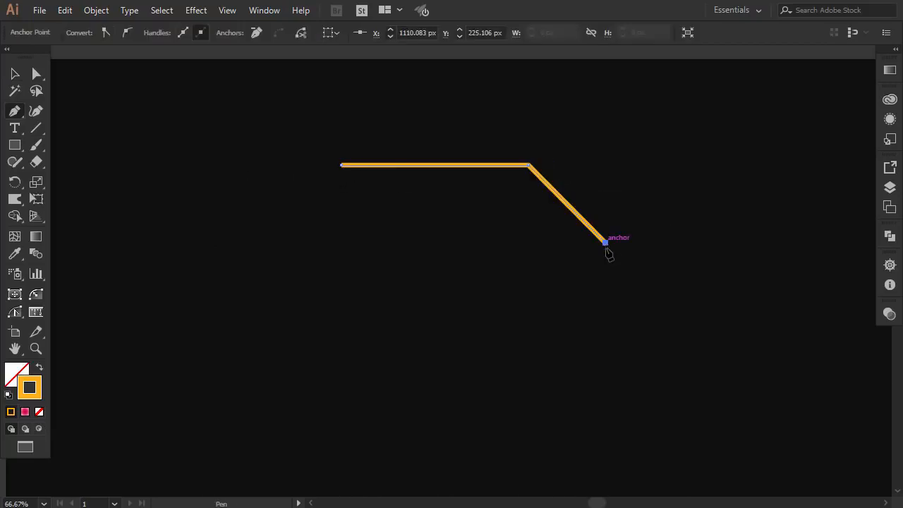
{"action": "left_click", "coordinate": [585, 363]}
{"action": "left_click", "coordinate": [433, 423]}
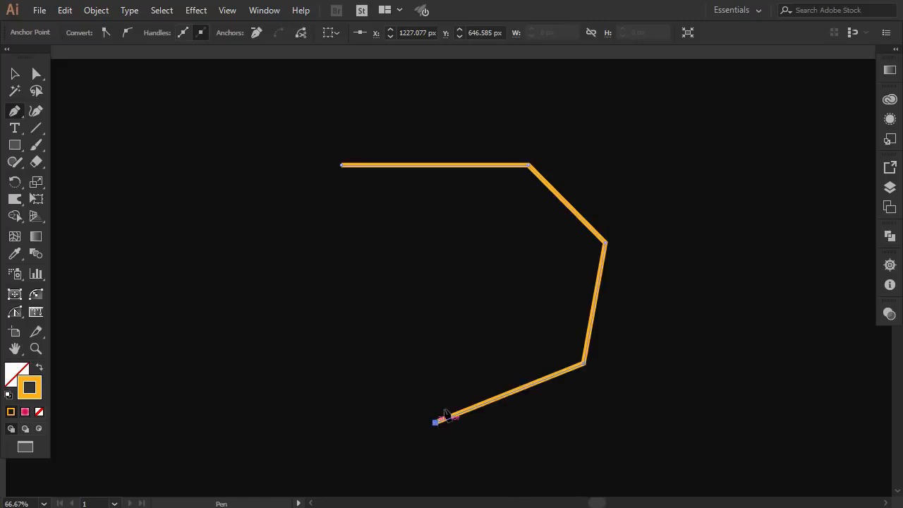
{"action": "left_click", "coordinate": [500, 339]}
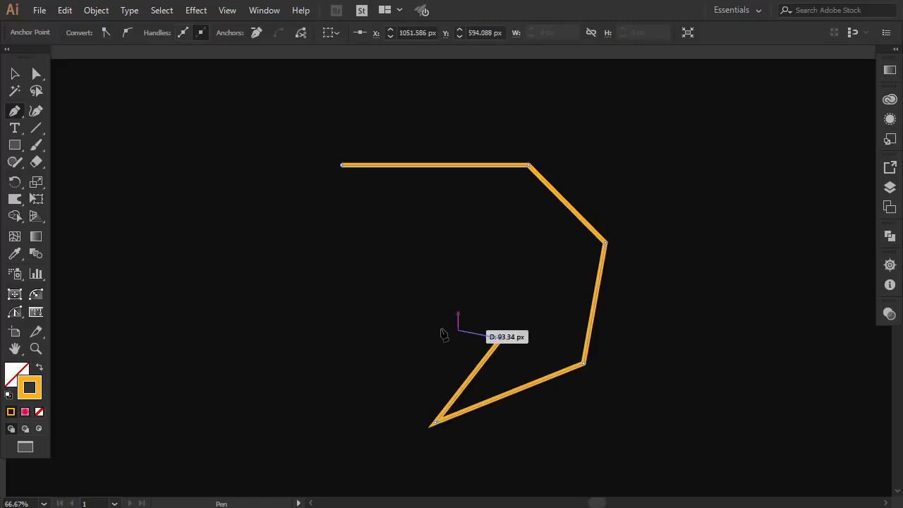
{"action": "left_click", "coordinate": [292, 342]}
{"action": "left_click", "coordinate": [308, 266]}
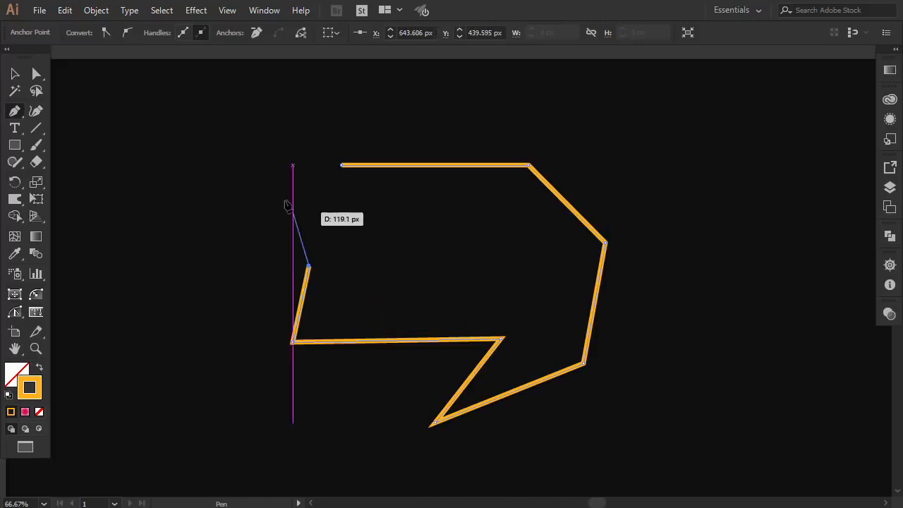
{"action": "left_click", "coordinate": [274, 183]}
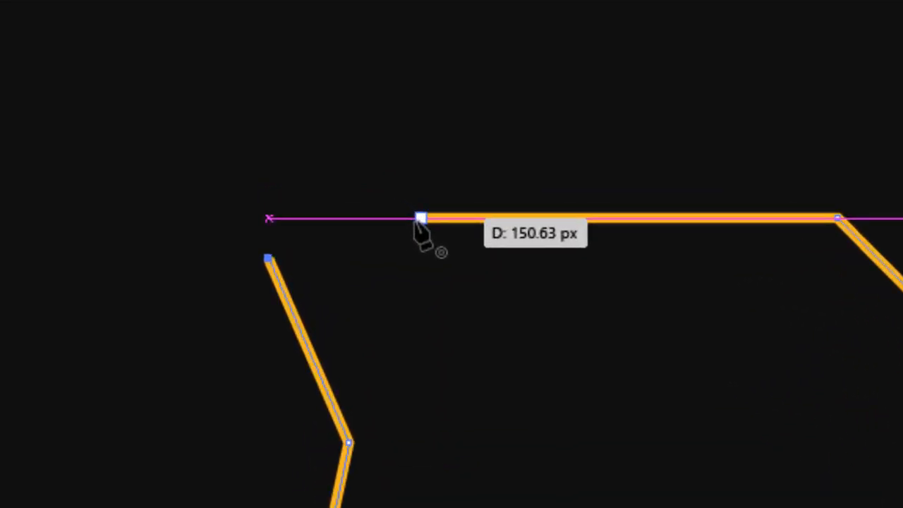
{"action": "left_click", "coordinate": [419, 220]}
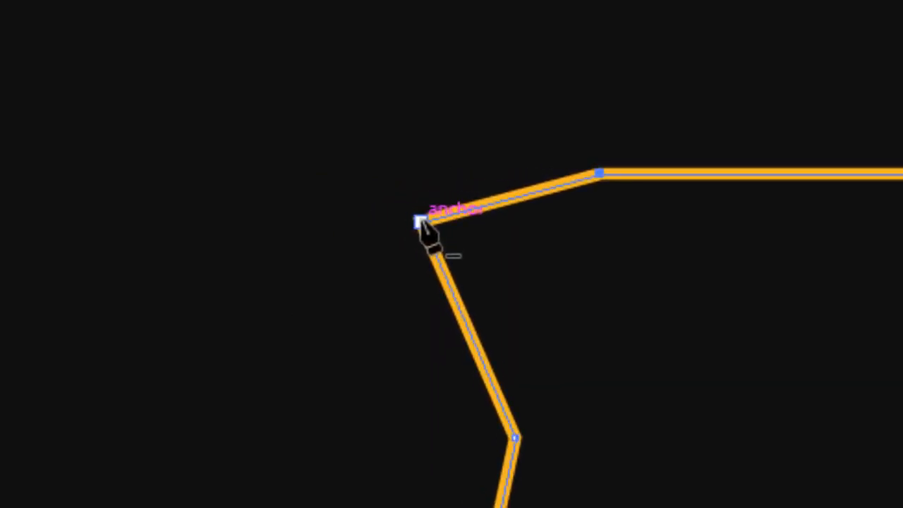
- Reshape the closed outline by removing its upper-left anchor and raising a new anchor on the top edge to about Y 143 px
{"action": "left_click", "coordinate": [419, 220]}
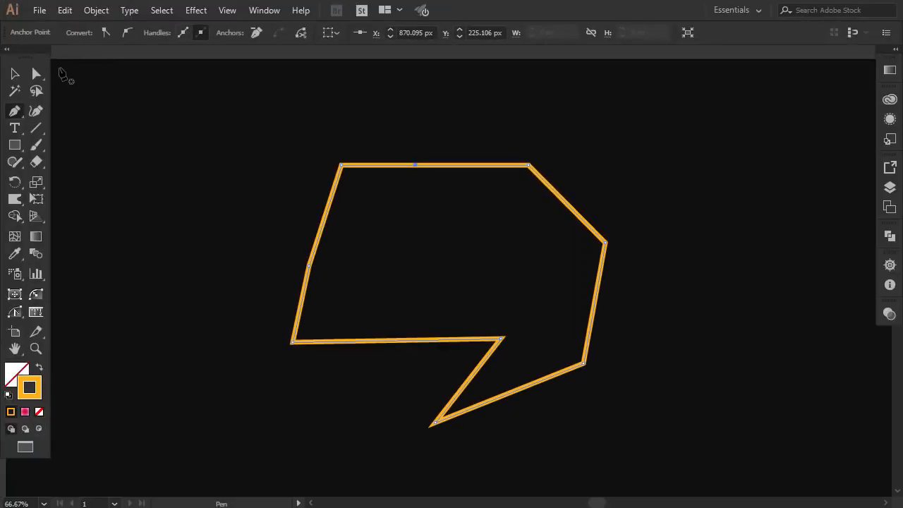
{"action": "left_click", "coordinate": [414, 167]}
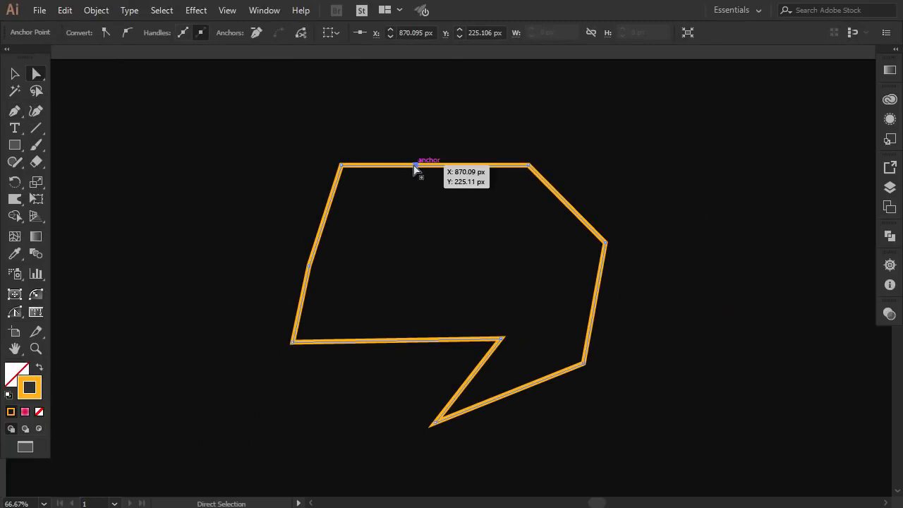
{"action": "left_click_drag", "start_coordinate": [414, 167], "coordinate": [416, 127]}
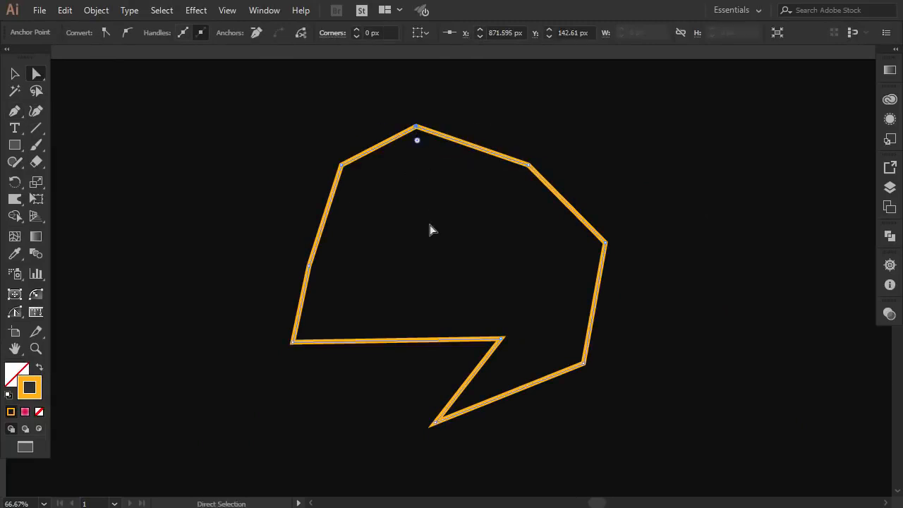
{"action": "left_click", "coordinate": [432, 230]}
- Delete the closed outline
{"action": "left_click", "coordinate": [14, 75]}
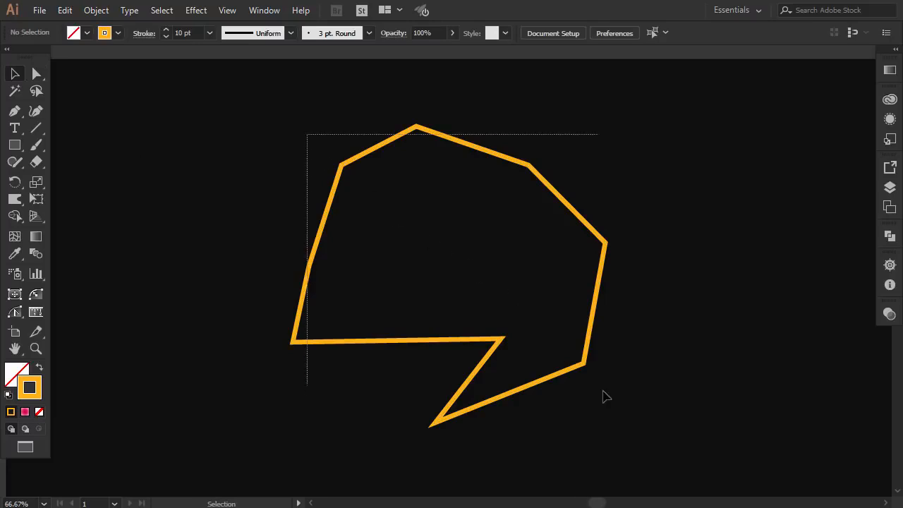
{"action": "left_click_drag", "start_coordinate": [603, 396], "coordinate": [631, 444]}
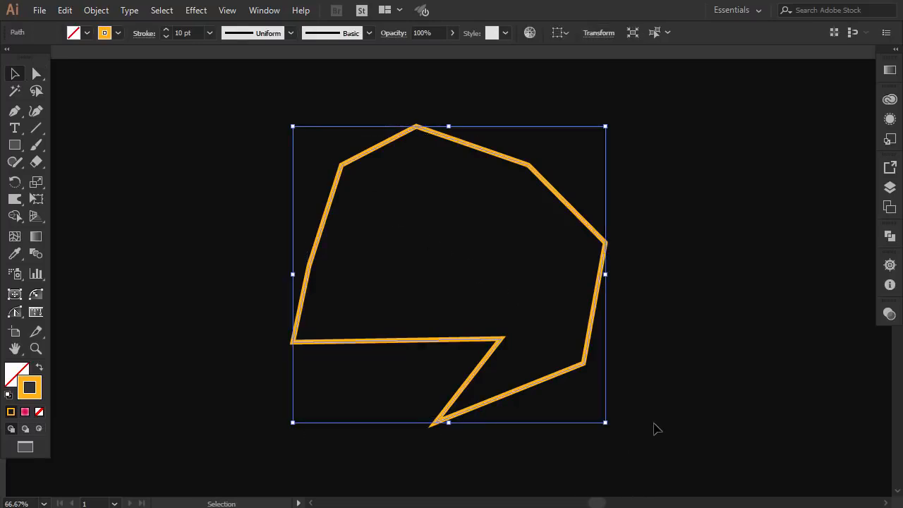
{"action": "key", "text": "Delete"}
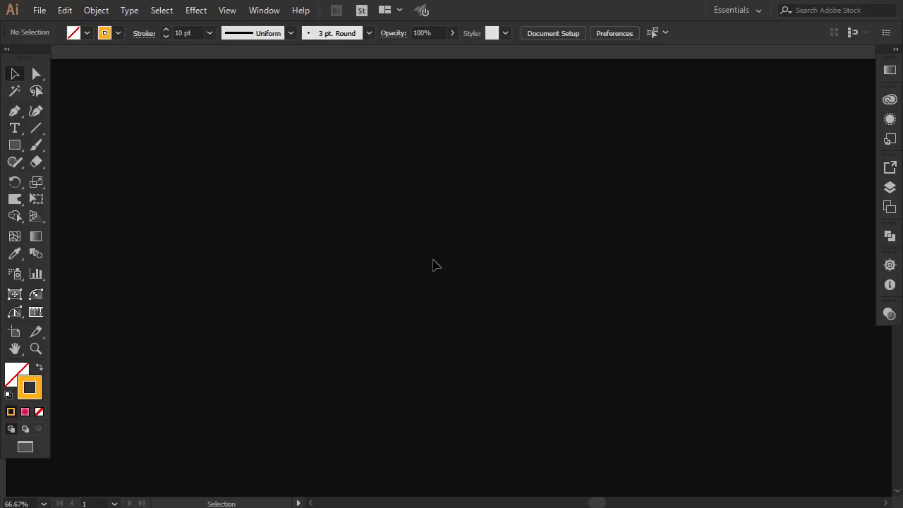
- Draw a two-anchor arch with the Pen tool, ending at about X 1320, Y 416 px, and raise it by extending the end anchor's inner handle
{"action": "left_click", "coordinate": [295, 255]}
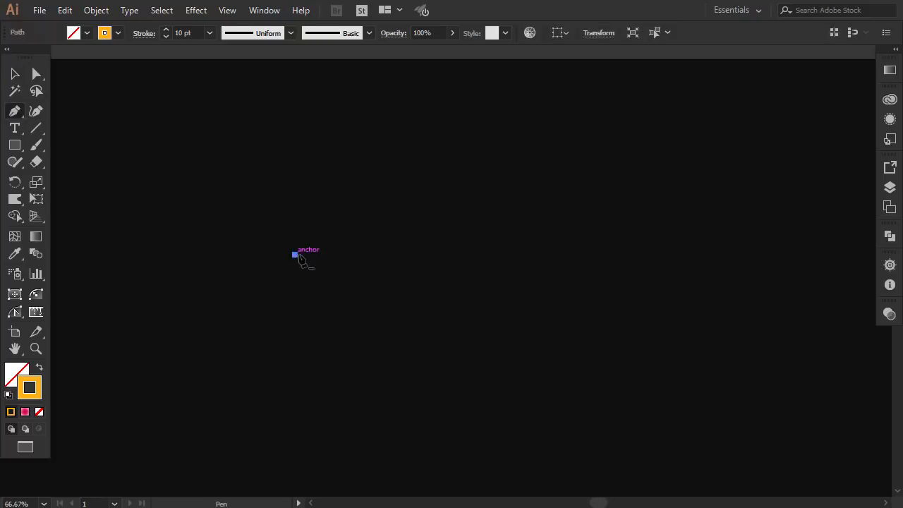
{"action": "left_click", "coordinate": [611, 254]}
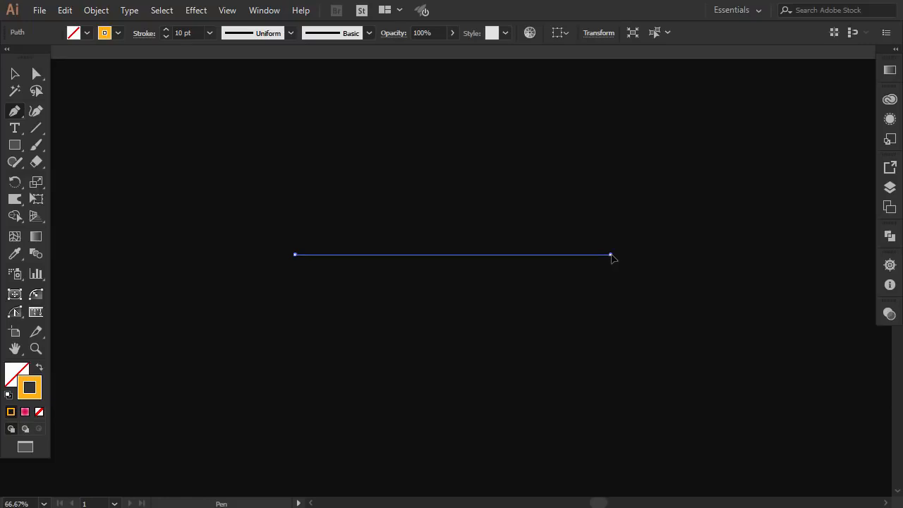
{"action": "mouse_move", "coordinate": [612, 257]}
{"action": "left_mouse_down"}
{"action": "mouse_move", "coordinate": [777, 318]}
{"action": "mouse_move", "coordinate": [796, 337]}
{"action": "mouse_move", "coordinate": [791, 353]}
{"action": "left_mouse_up"}
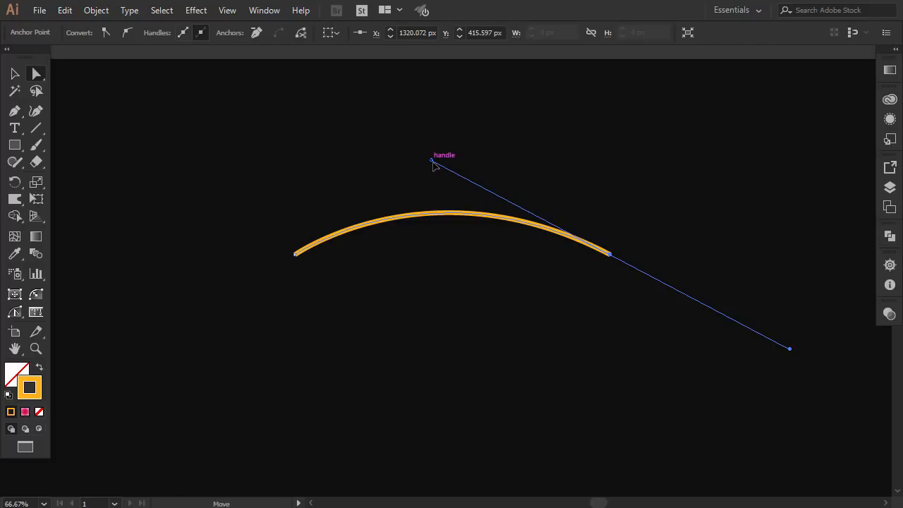
{"action": "left_click_drag", "start_coordinate": [433, 161], "coordinate": [376, 103]}
{"action": "key", "text": "v"}
{"action": "left_click", "coordinate": [286, 194]}
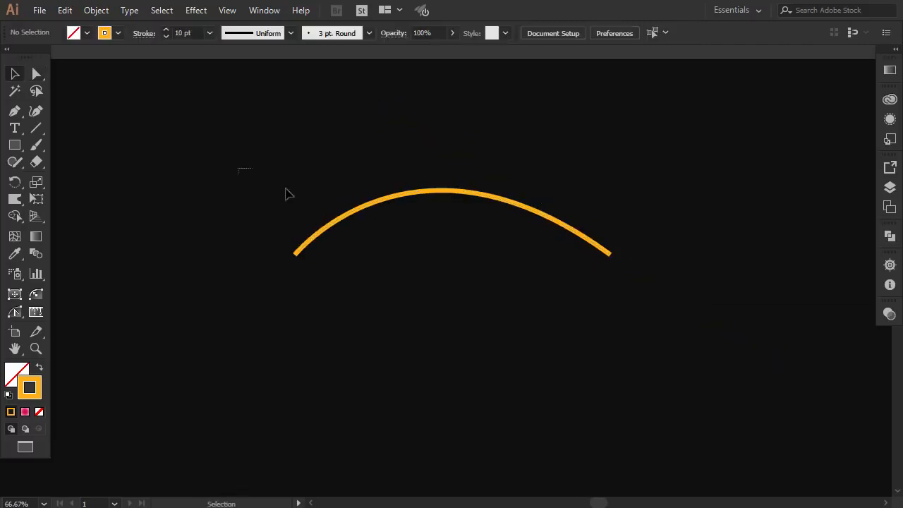
- Delete the raised arch
{"action": "left_click_drag", "start_coordinate": [621, 323], "coordinate": [652, 326]}
{"action": "key", "text": "Delete"}
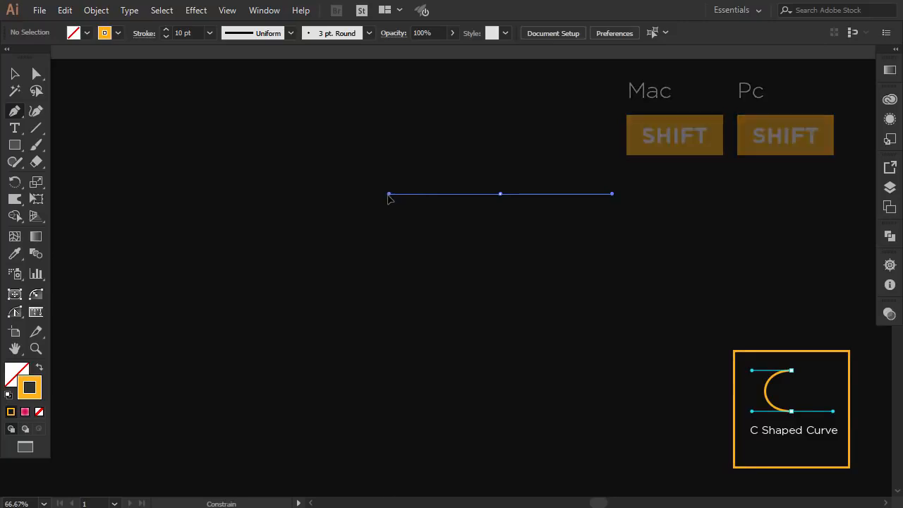
- Draw a C-shaped curve with horizontally constrained handles, ending at about X 1086, Y 456 px, and delete it
{"action": "left_click_drag", "start_coordinate": [389, 195], "coordinate": [504, 280]}
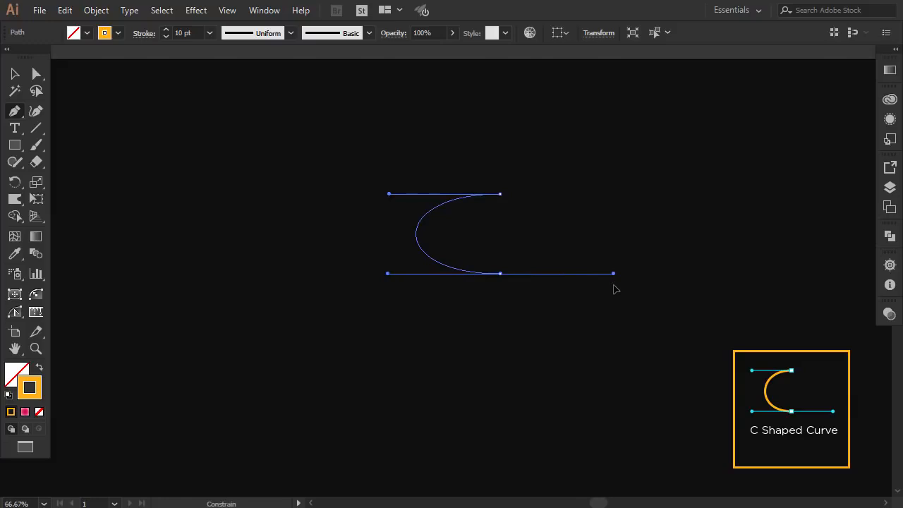
{"action": "left_click_drag", "start_coordinate": [613, 285], "coordinate": [614, 285]}
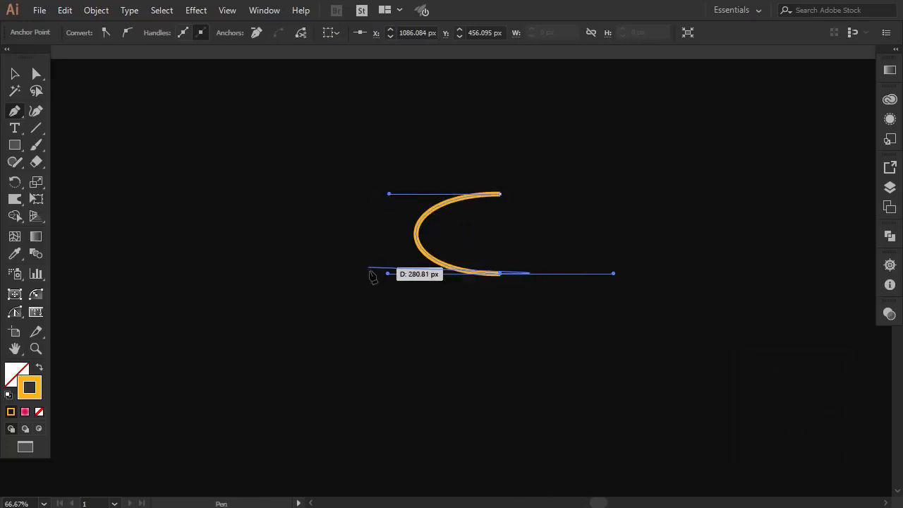
{"action": "left_click", "coordinate": [23, 75]}
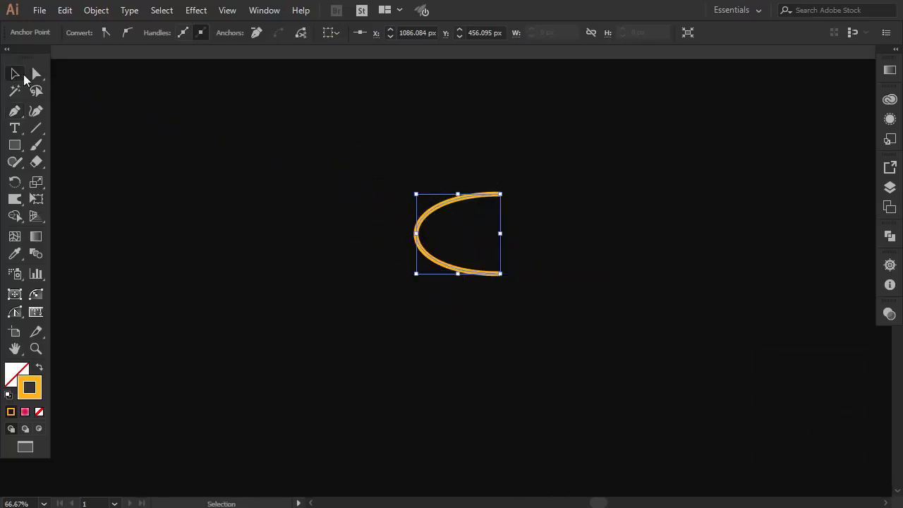
{"action": "key", "text": "Delete"}
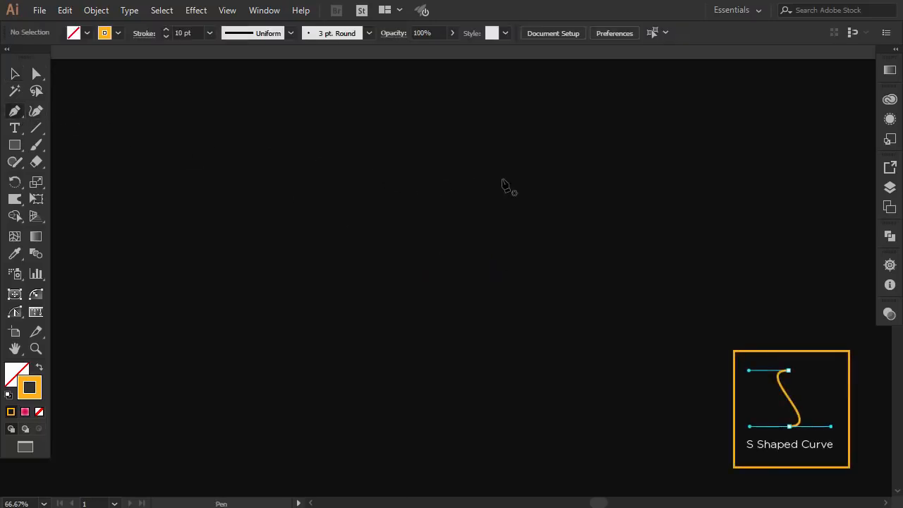
- Draw an S-shaped curve with both anchors' handles pulled horizontally left, ending at about X 1146, Y 560 px, and shift it slightly left
{"action": "left_click_drag", "start_coordinate": [523, 185], "coordinate": [414, 189]}
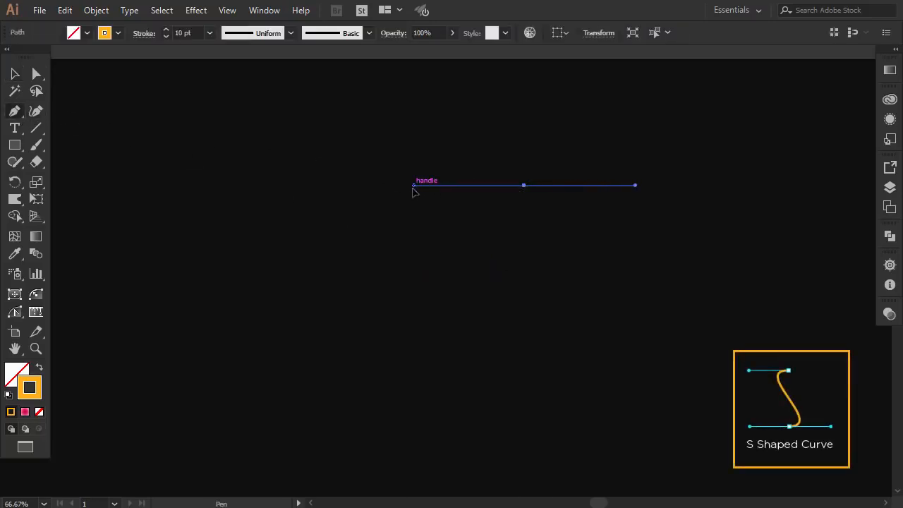
{"action": "left_click", "coordinate": [529, 322]}
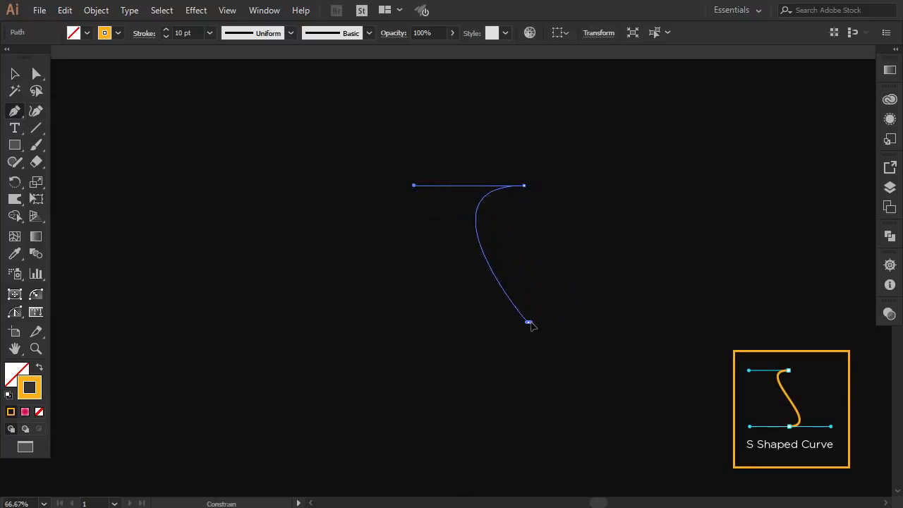
{"action": "left_click_drag", "start_coordinate": [531, 325], "coordinate": [414, 327]}
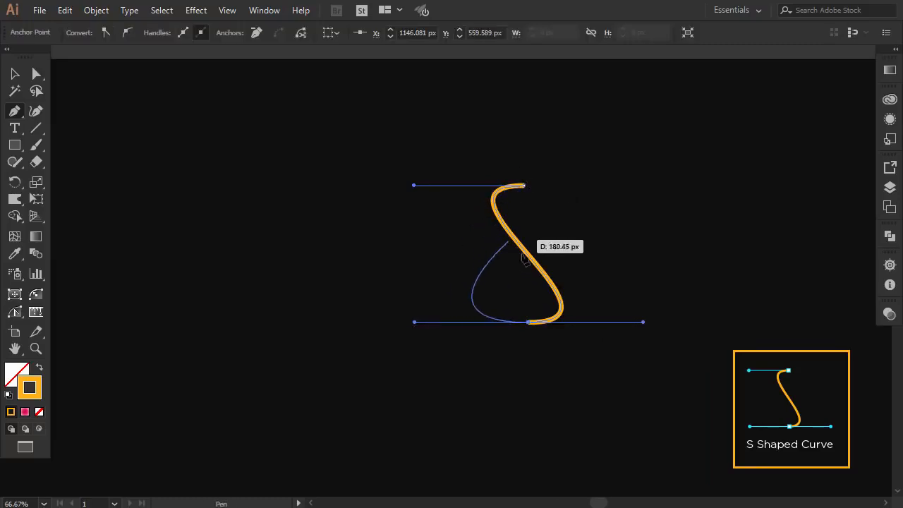
{"action": "left_click", "coordinate": [14, 73]}
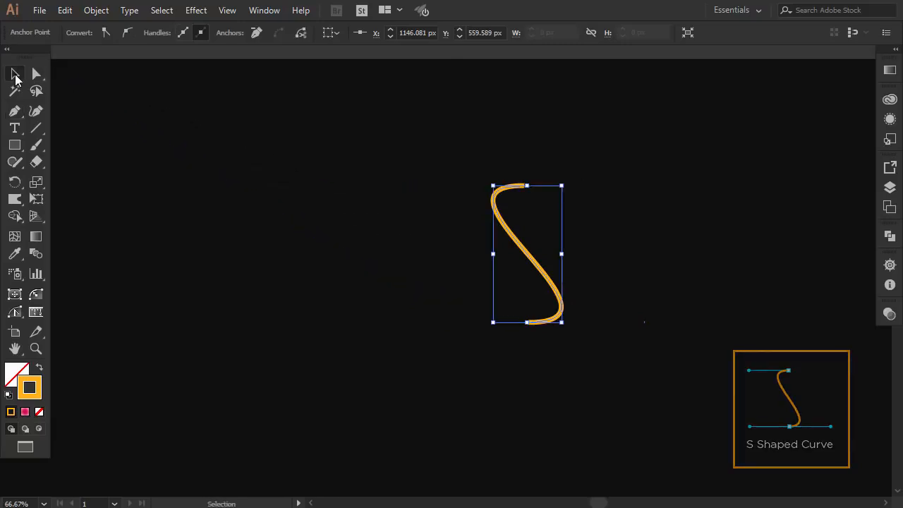
{"action": "left_click_drag", "start_coordinate": [509, 191], "coordinate": [462, 191]}
{"action": "left_click", "coordinate": [544, 160]}
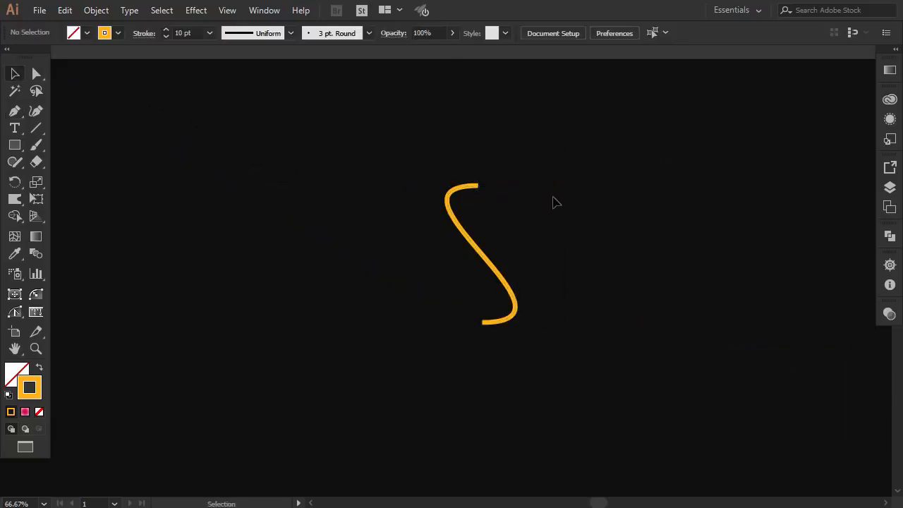
- Delete the S-shaped curve
{"action": "left_click_drag", "start_coordinate": [552, 184], "coordinate": [417, 316]}
{"action": "key", "text": "Delete"}
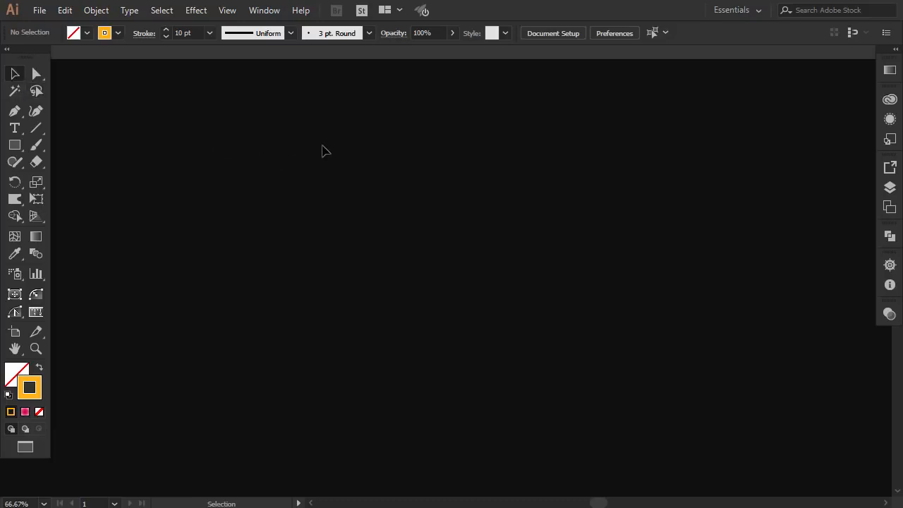
- Draw a horizontal line with the Pen tool to about X 942, Y 371 px, followed by an upward arch ending at about X 1220 px
{"action": "left_click", "coordinate": [16, 112]}
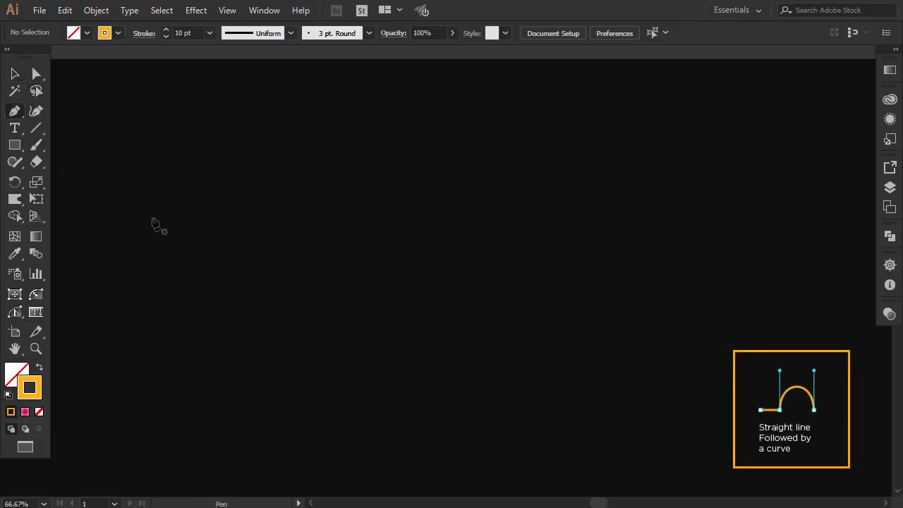
{"action": "left_click", "coordinate": [231, 234]}
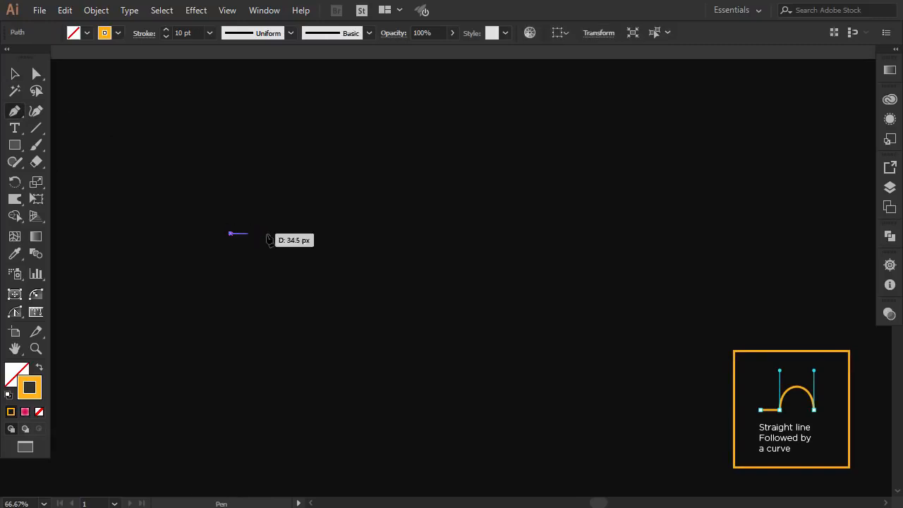
{"action": "left_click", "coordinate": [432, 234]}
{"action": "left_click_drag", "start_coordinate": [432, 233], "coordinate": [559, 205]}
{"action": "left_click_drag", "start_coordinate": [558, 237], "coordinate": [438, 139]}
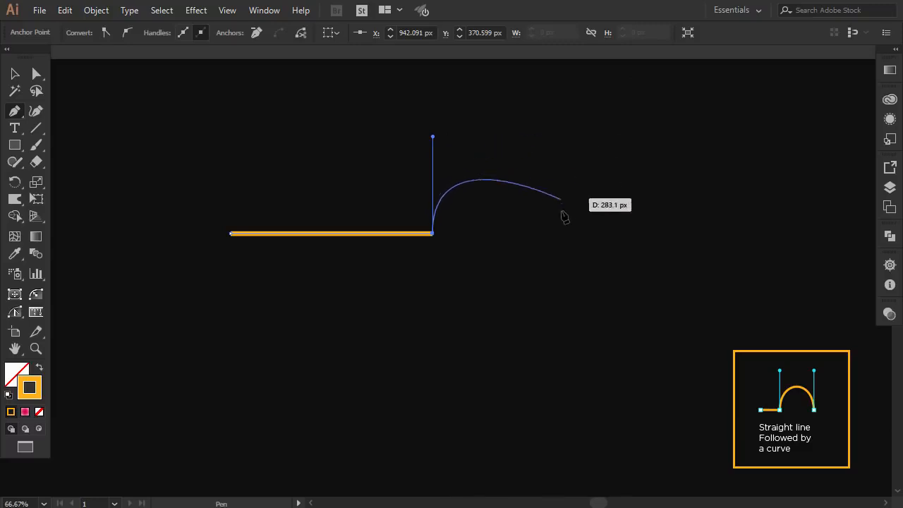
{"action": "left_click_drag", "start_coordinate": [563, 232], "coordinate": [579, 330]}
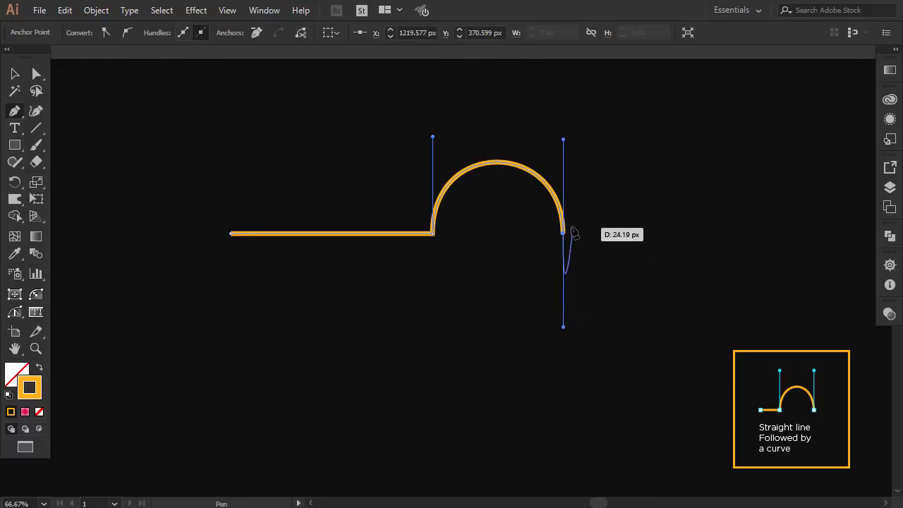
{"action": "key", "text": "v"}
{"action": "left_click", "coordinate": [149, 113]}
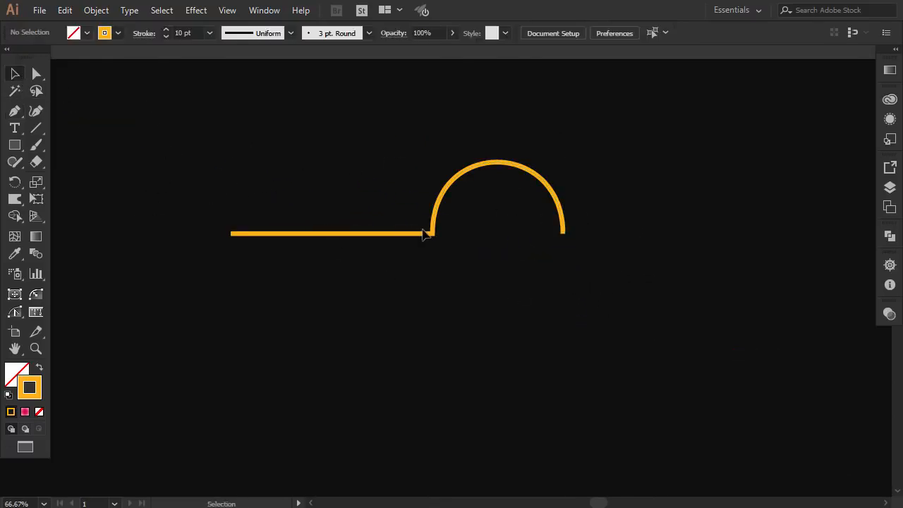
- Delete the line-and-arch path
{"action": "left_click_drag", "start_coordinate": [598, 155], "coordinate": [326, 272]}
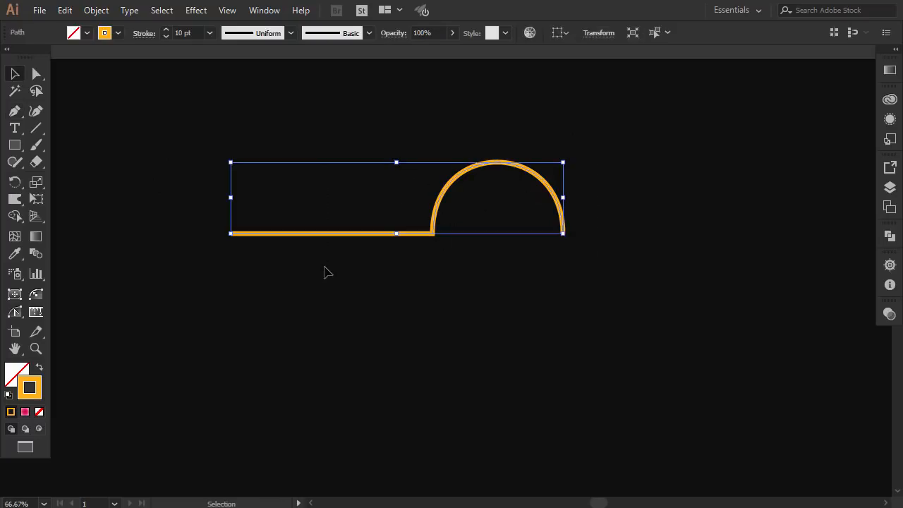
{"action": "key", "text": "Delete"}
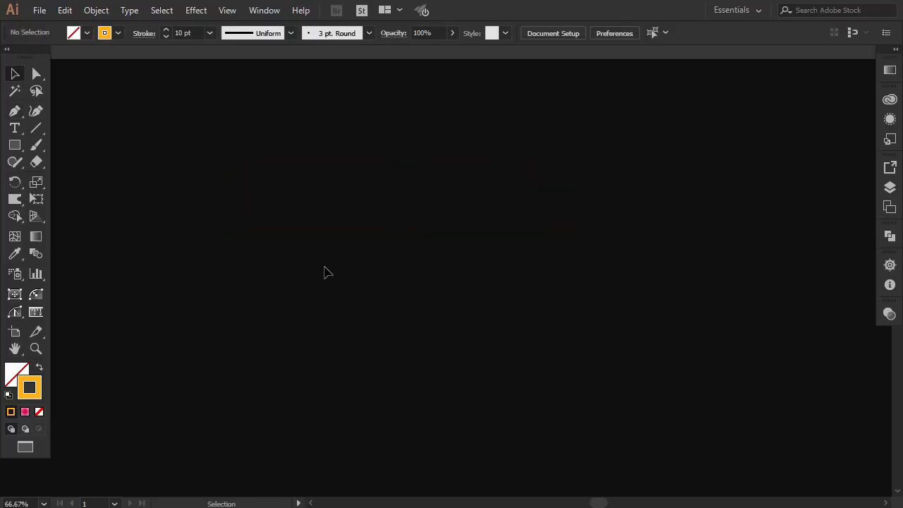
- Draw an arch to about X 816, Y 428 px, remove its end anchor's outgoing handle and continue with a straight line to about X 1083 px
{"action": "left_click", "coordinate": [15, 113]}
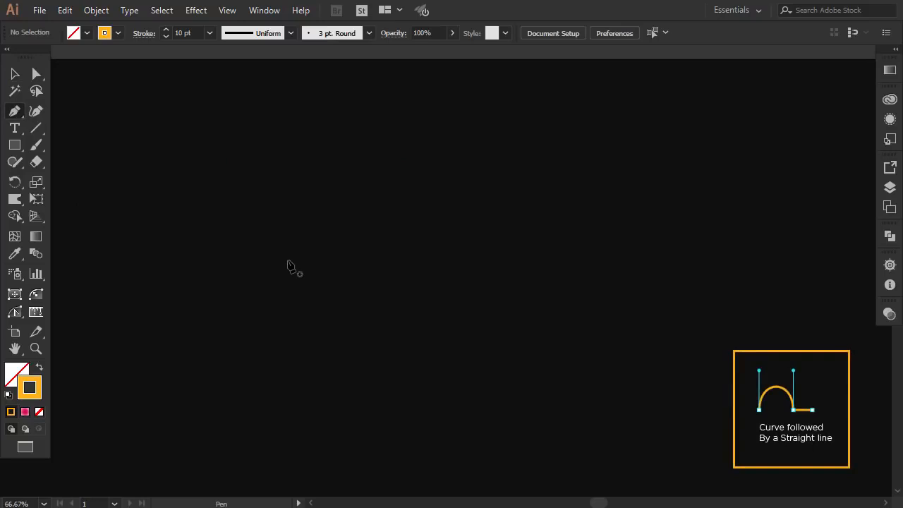
{"action": "left_click_drag", "start_coordinate": [287, 201], "coordinate": [288, 191]}
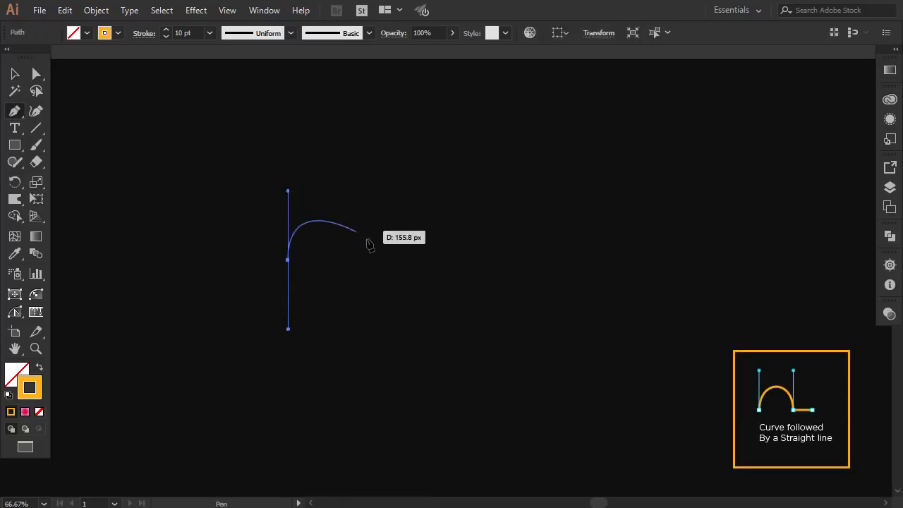
{"action": "mouse_move", "coordinate": [373, 261]}
{"action": "left_mouse_down"}
{"action": "mouse_move", "coordinate": [375, 330]}
{"action": "mouse_move", "coordinate": [374, 261]}
{"action": "left_mouse_up"}
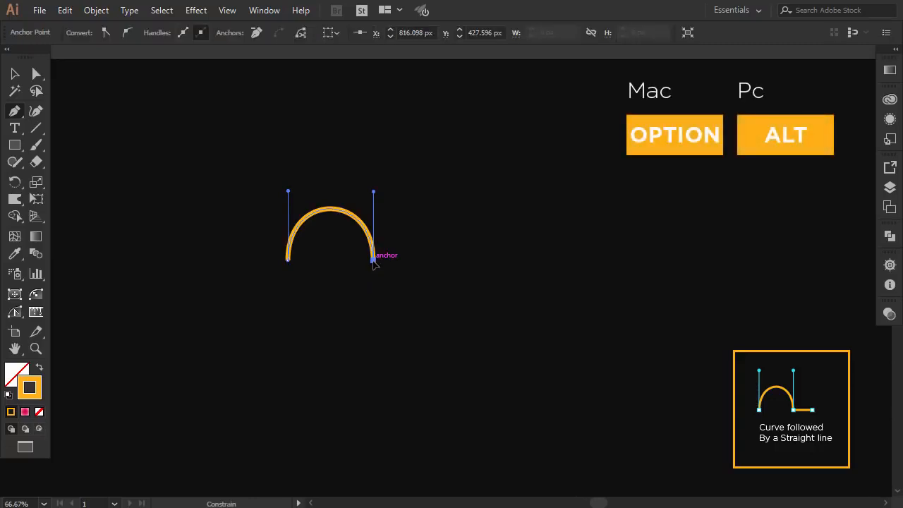
{"action": "left_click", "coordinate": [499, 260]}
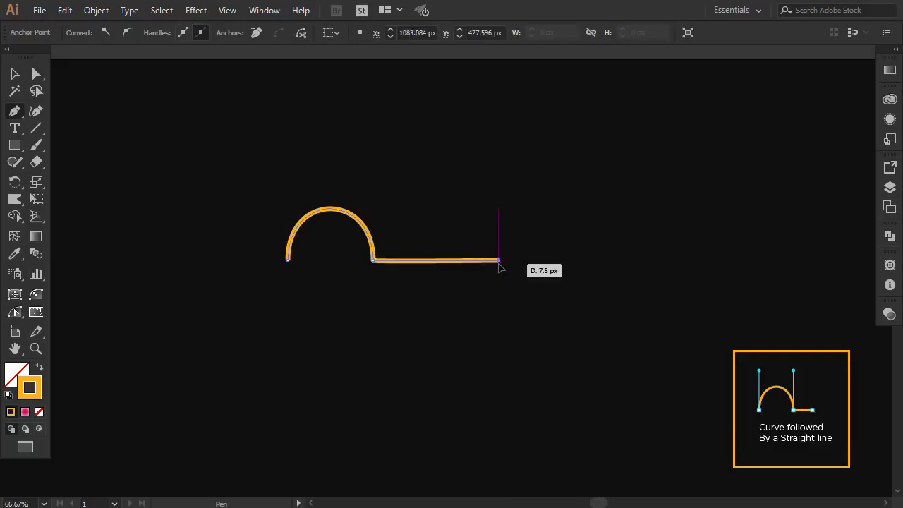
{"action": "left_click", "coordinate": [11, 72]}
{"action": "left_click", "coordinate": [211, 209]}
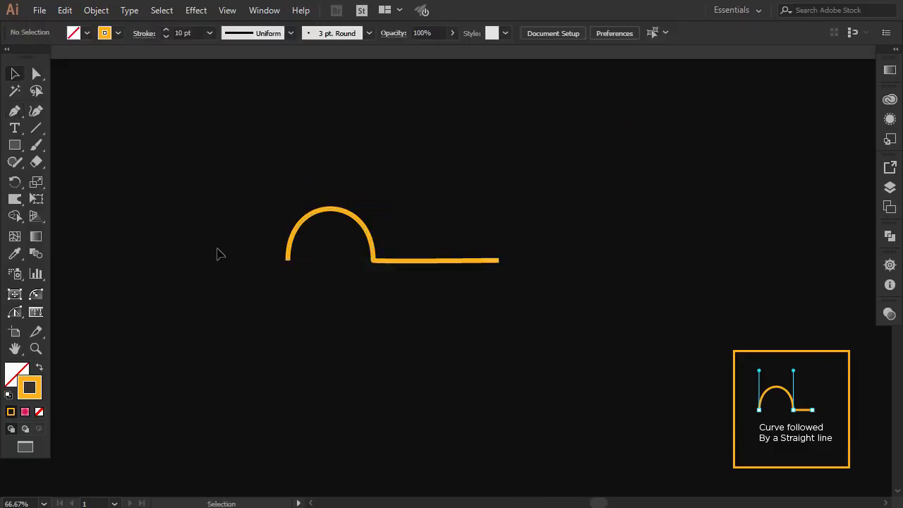
- Delete the arch with its trailing straight line
{"action": "left_click_drag", "start_coordinate": [283, 203], "coordinate": [516, 291]}
{"action": "key", "text": "Delete"}
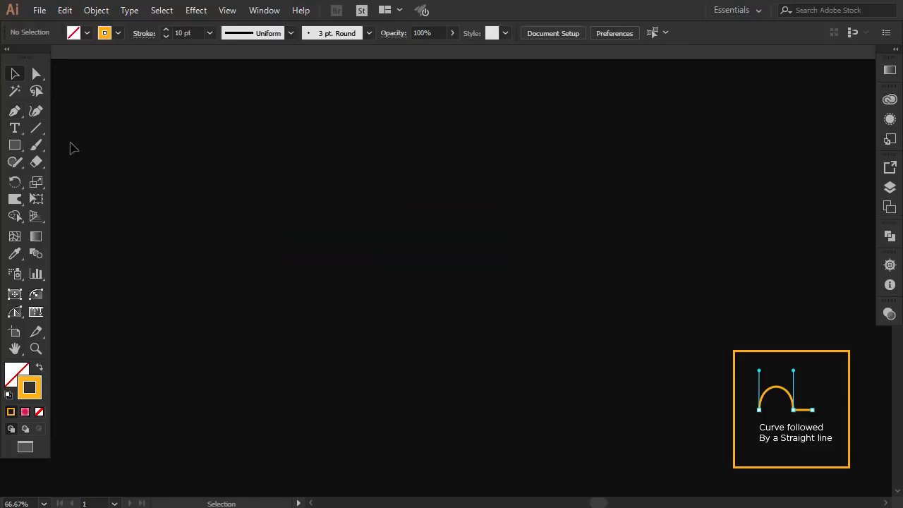
- Draw another arch to about X 927, Y 465 px, remove its outgoing handle and add a horizontal line to about X 1328 px
{"action": "left_click", "coordinate": [15, 111]}
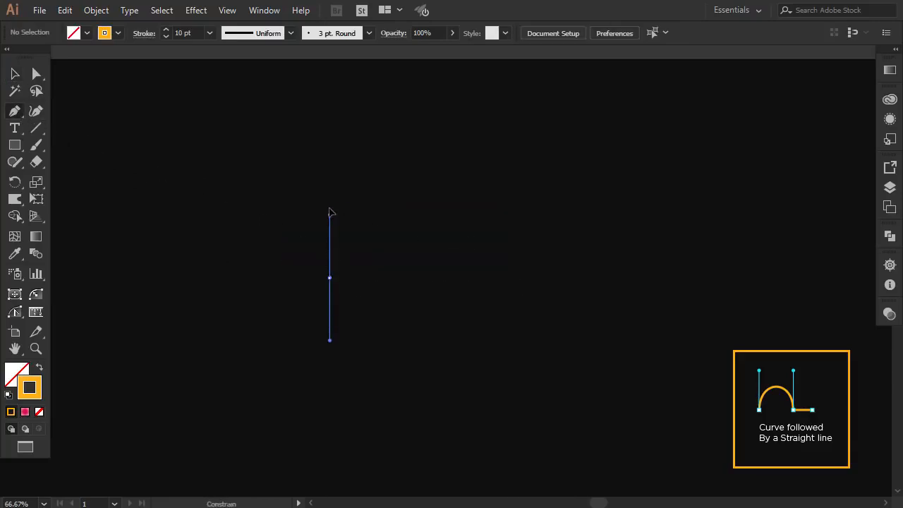
{"action": "left_click_drag", "start_coordinate": [330, 194], "coordinate": [329, 194]}
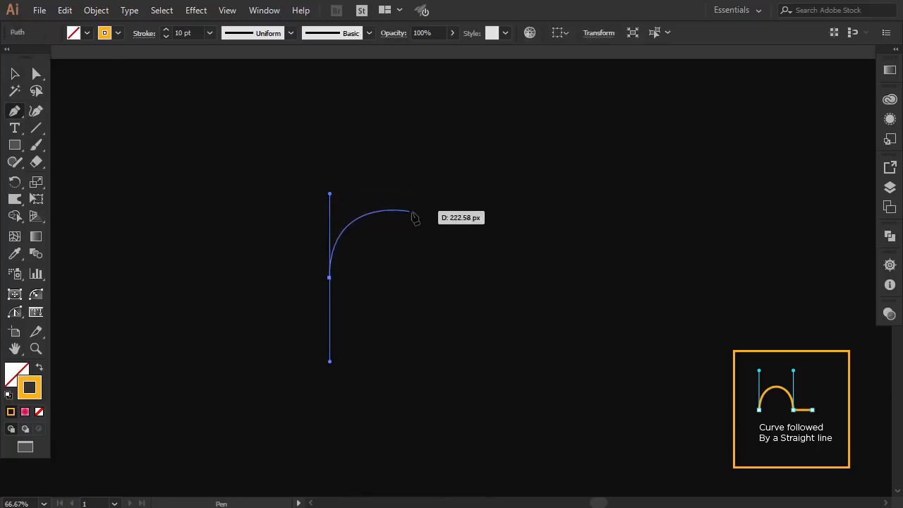
{"action": "left_click_drag", "start_coordinate": [426, 279], "coordinate": [435, 358]}
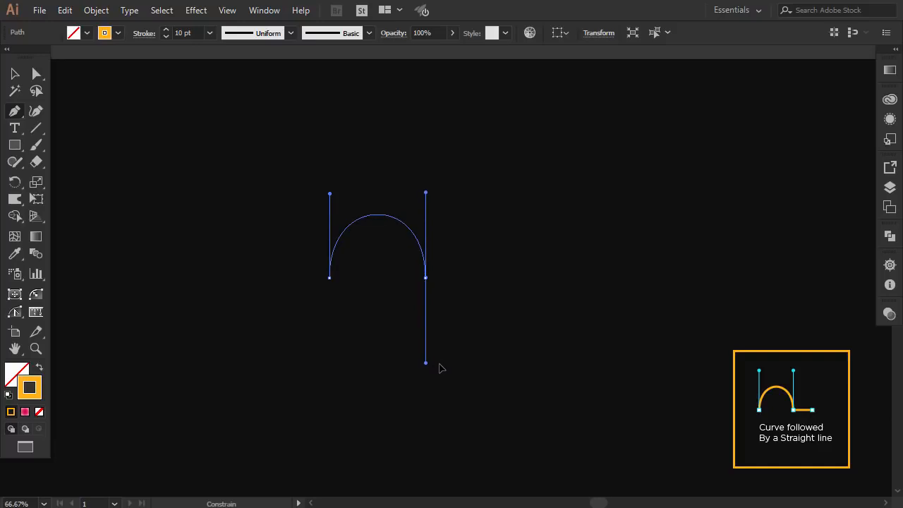
{"action": "left_click_drag", "start_coordinate": [440, 364], "coordinate": [440, 364]}
{"action": "left_click_drag", "start_coordinate": [427, 281], "coordinate": [426, 281]}
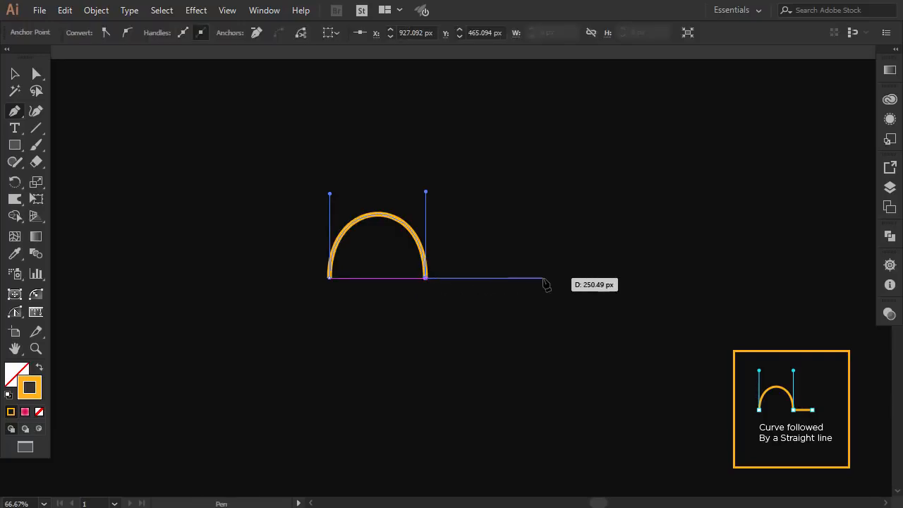
{"action": "left_click", "coordinate": [614, 278]}
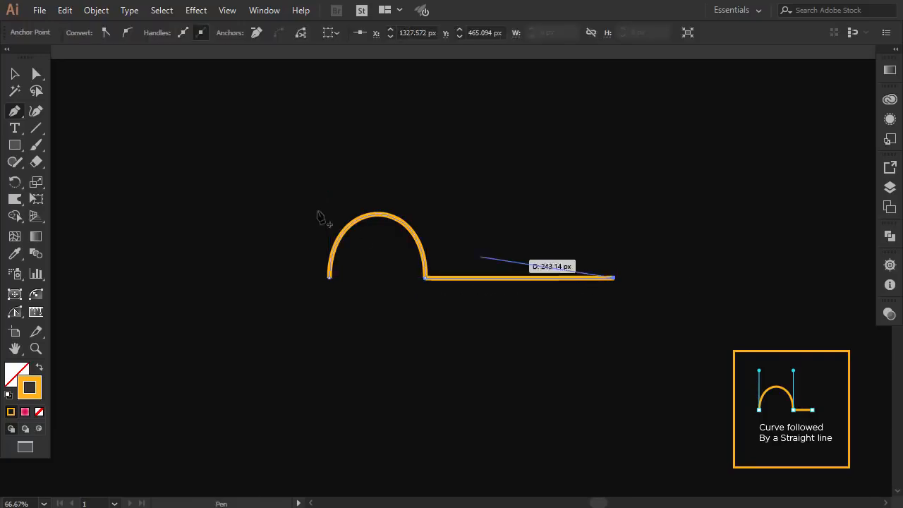
{"action": "key", "text": "v"}
{"action": "left_click", "coordinate": [199, 203]}
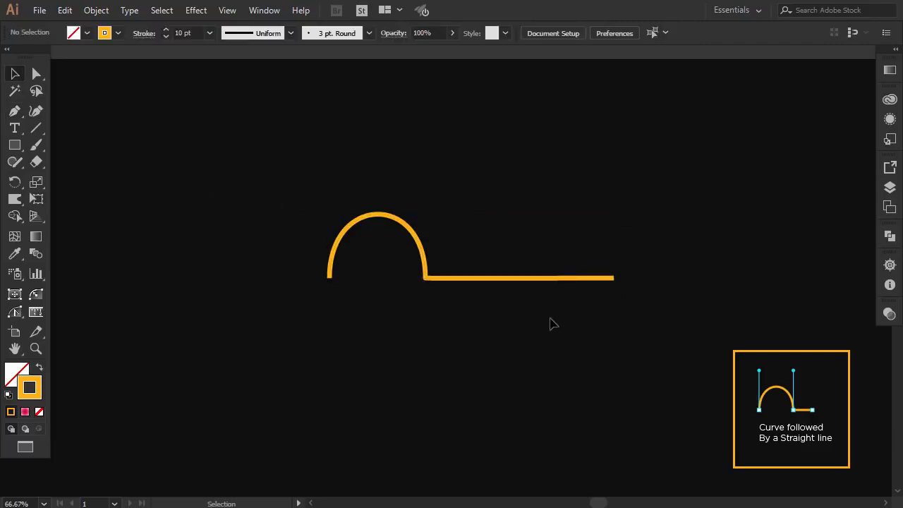
- Delete the second arch-and-line path
{"action": "left_click_drag", "start_coordinate": [555, 219], "coordinate": [329, 306]}
{"action": "key", "text": "Delete"}
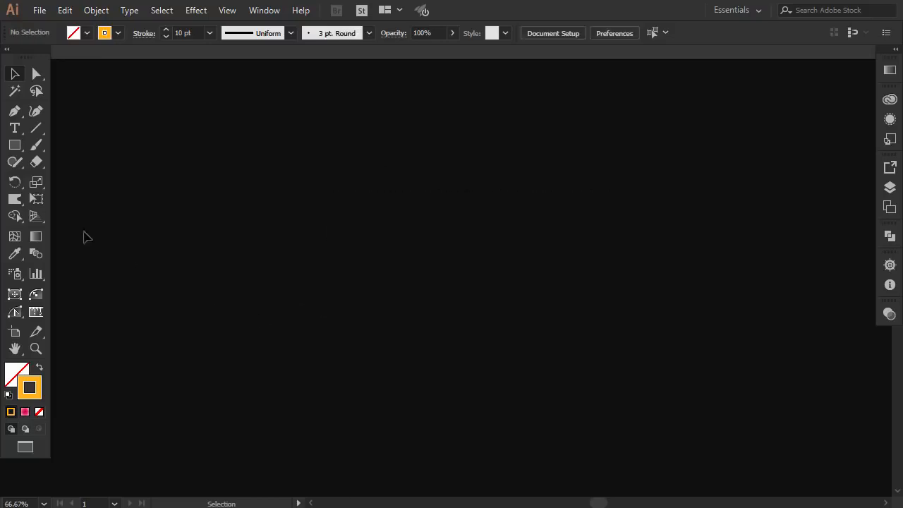
- Draw an arch with the Pen tool to about X 909, Y 389 px and continue it smoothly into another curve
{"action": "left_click", "coordinate": [15, 111]}
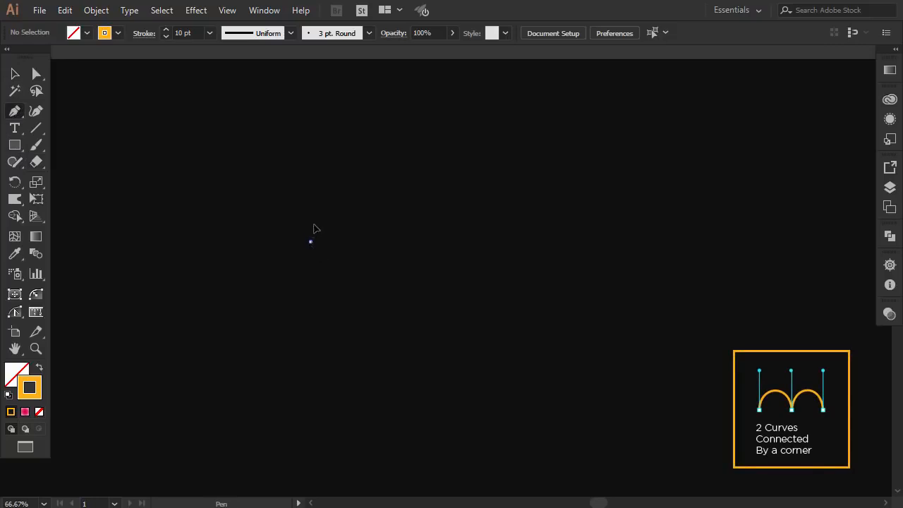
{"action": "left_click_drag", "start_coordinate": [314, 227], "coordinate": [310, 137]}
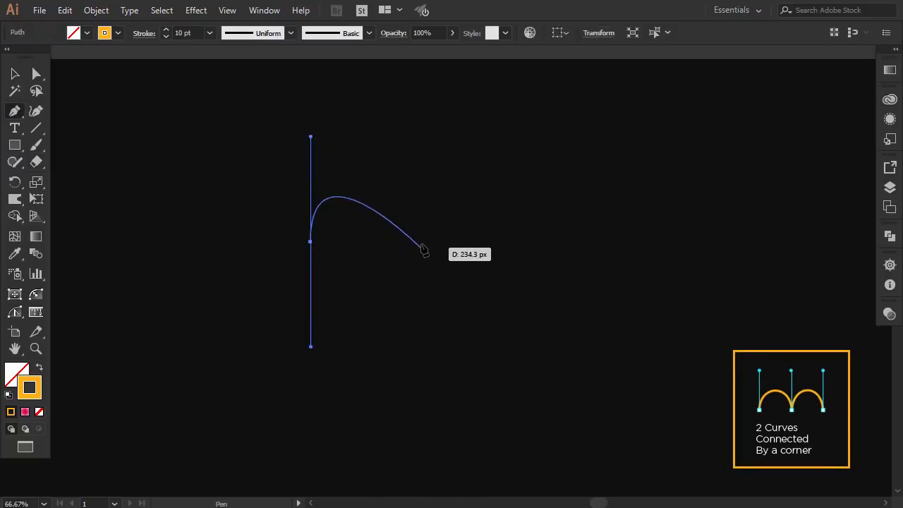
{"action": "left_click_drag", "start_coordinate": [417, 241], "coordinate": [421, 328]}
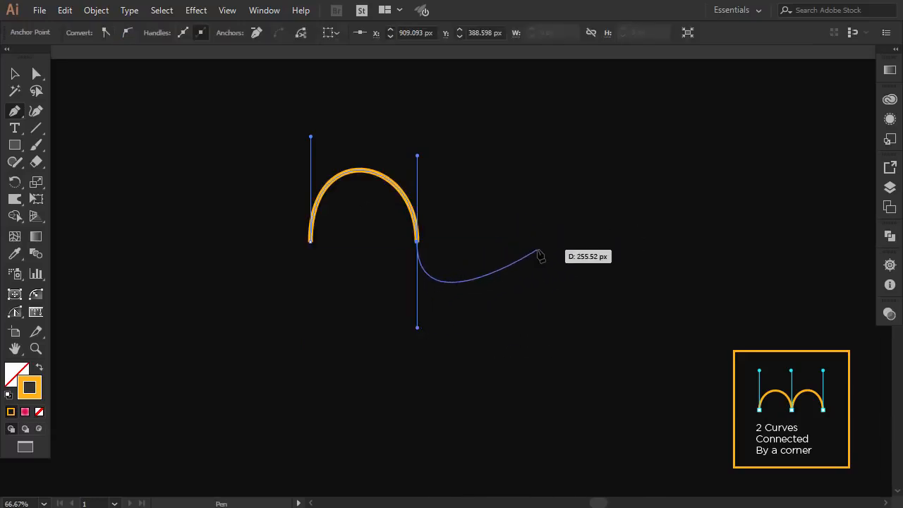
{"action": "left_click_drag", "start_coordinate": [540, 241], "coordinate": [539, 163]}
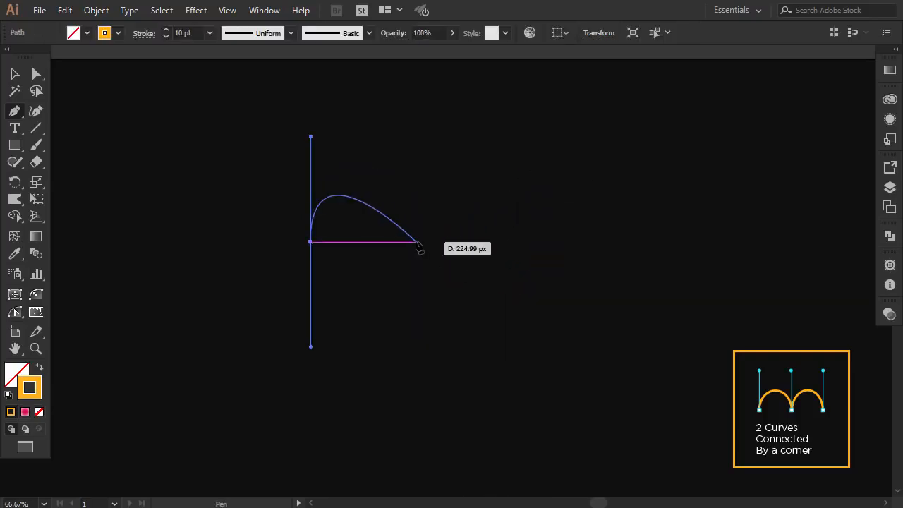
- Draw two adjoining arches joined by a corner at about X 908, Y 389 px, ending at about X 1122 px, and deselect the path
{"action": "left_click_drag", "start_coordinate": [416, 242], "coordinate": [457, 248]}
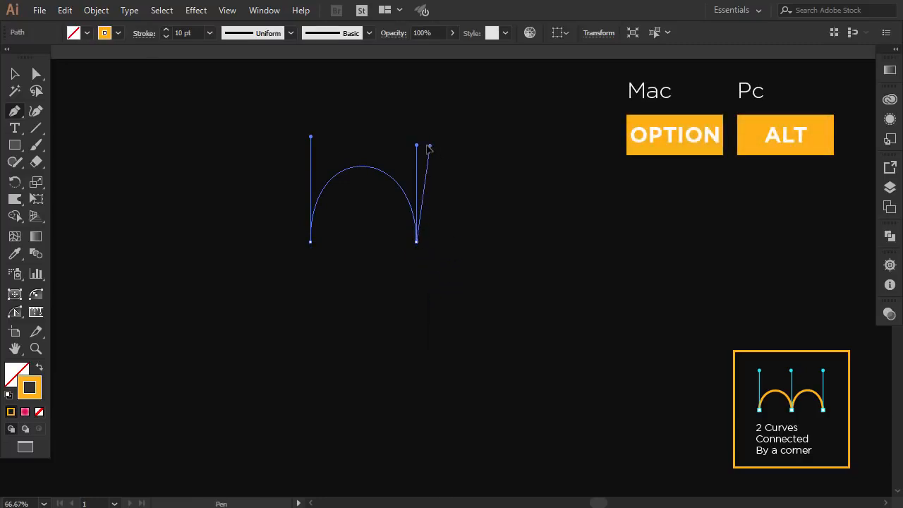
{"action": "left_click_drag", "start_coordinate": [416, 147], "coordinate": [416, 145]}
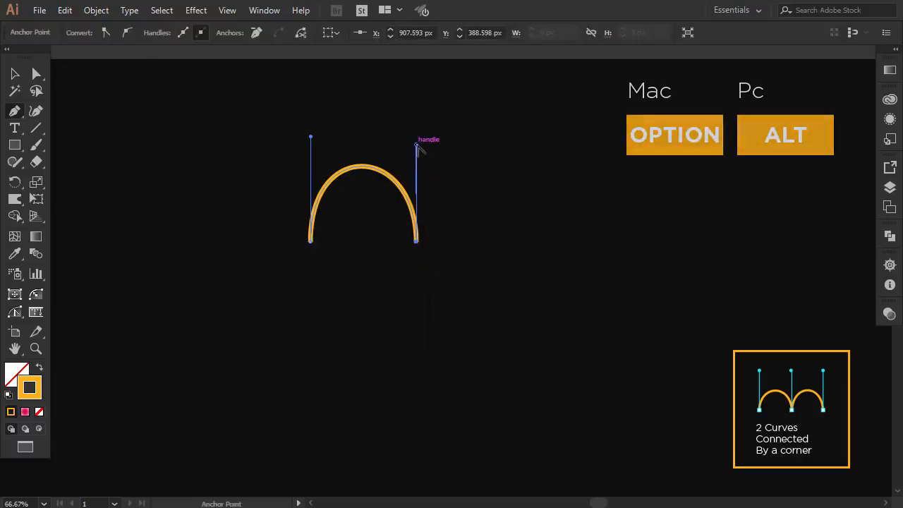
{"action": "left_click_drag", "start_coordinate": [518, 241], "coordinate": [519, 343]}
{"action": "left_click", "coordinate": [14, 73]}
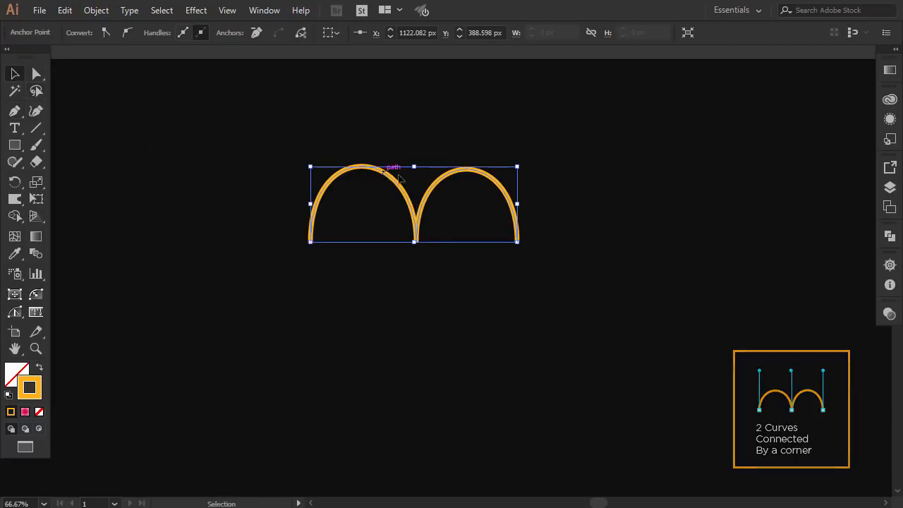
{"action": "left_click_drag", "start_coordinate": [378, 177], "coordinate": [431, 189]}
{"action": "left_click", "coordinate": [450, 294]}
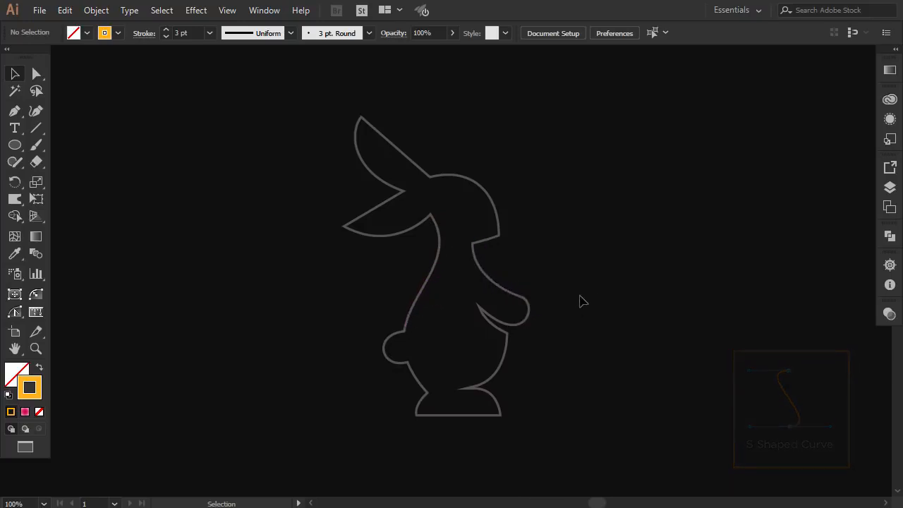
- Trace the rabbit's straight upper ear edge and rounded head to about X 1013, Y 472 px, removing the end anchor's outgoing handle
{"action": "left_click", "coordinate": [15, 113]}
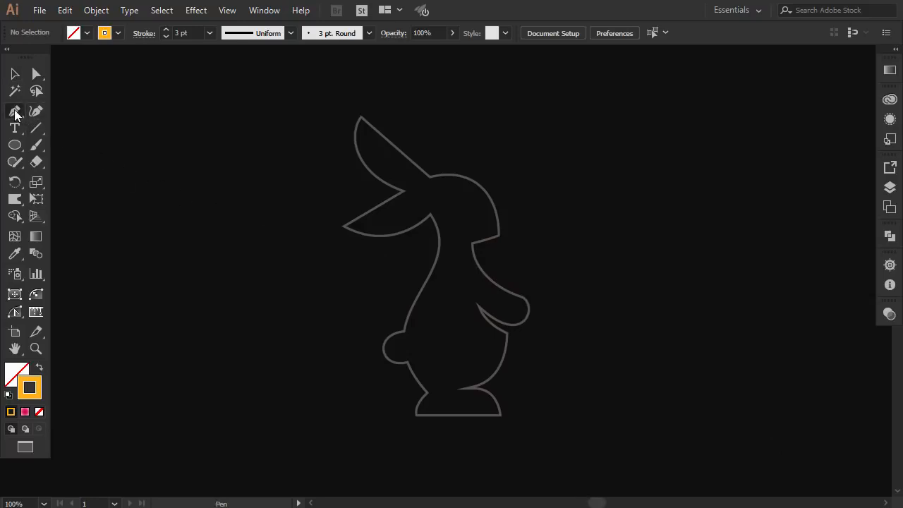
{"action": "left_click", "coordinate": [359, 117]}
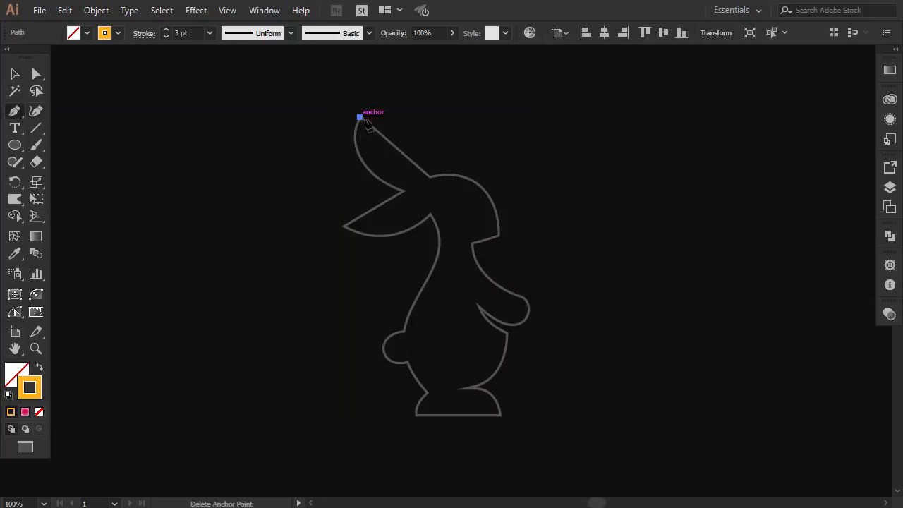
{"action": "left_click", "coordinate": [430, 177]}
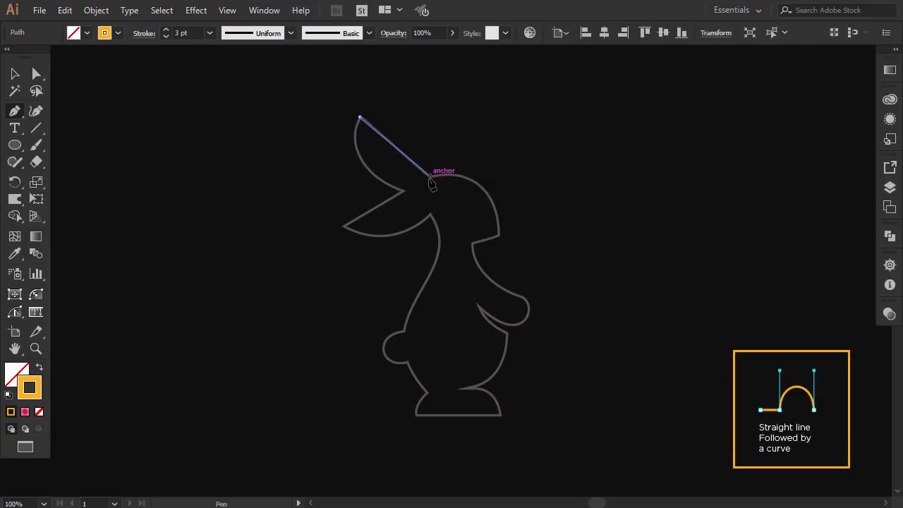
{"action": "left_click_drag", "start_coordinate": [439, 175], "coordinate": [462, 167]}
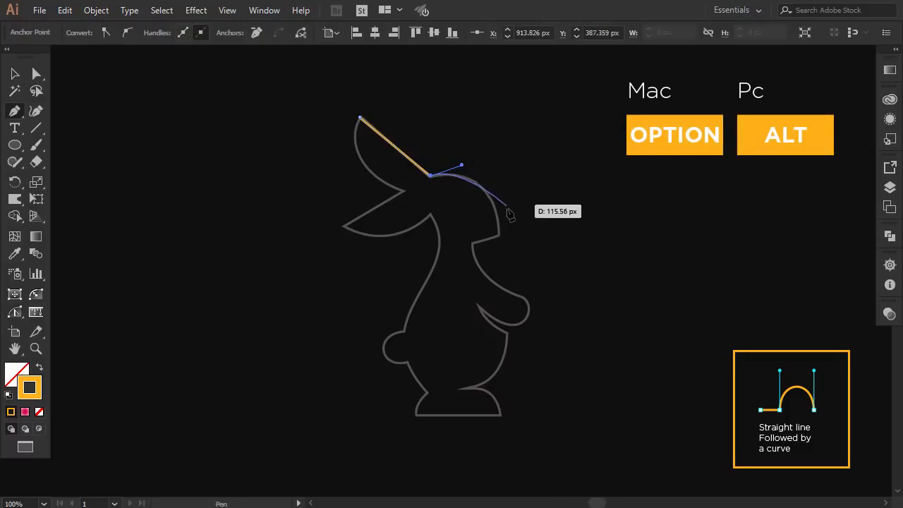
{"action": "left_click_drag", "start_coordinate": [499, 235], "coordinate": [503, 283]}
{"action": "left_click", "coordinate": [500, 238], "text": "alt"}
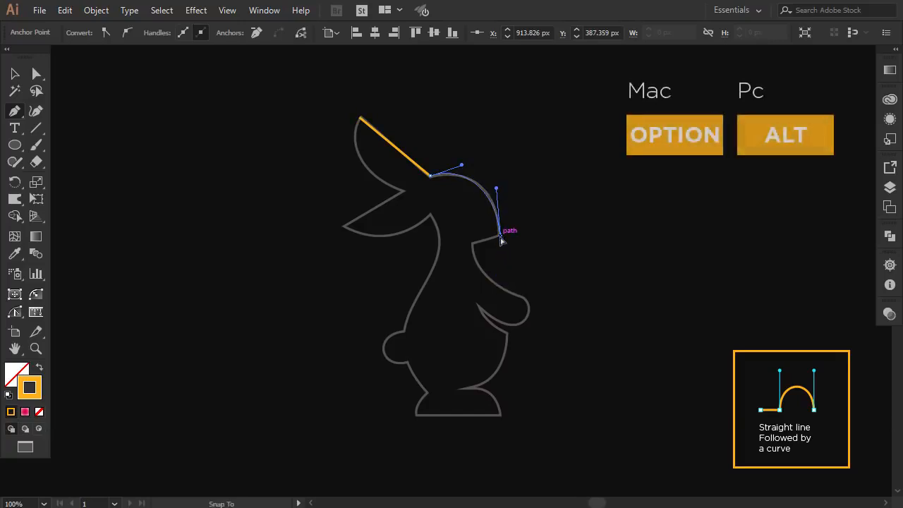
- Continue the outline with a straight chin line to X 970, Y 482 px and curves around the arm to X 981, Y 571 px
{"action": "left_click_drag", "start_coordinate": [501, 238], "coordinate": [470, 245]}
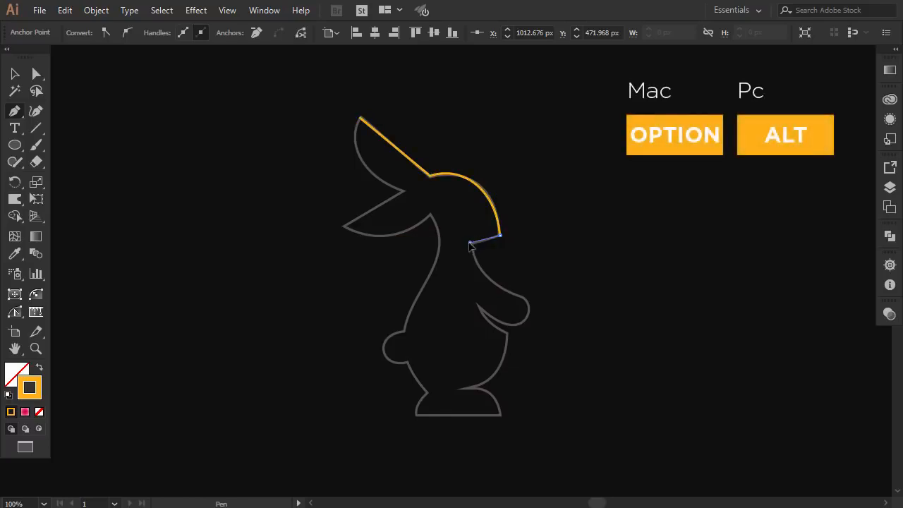
{"action": "left_click_drag", "start_coordinate": [471, 281], "coordinate": [474, 288]}
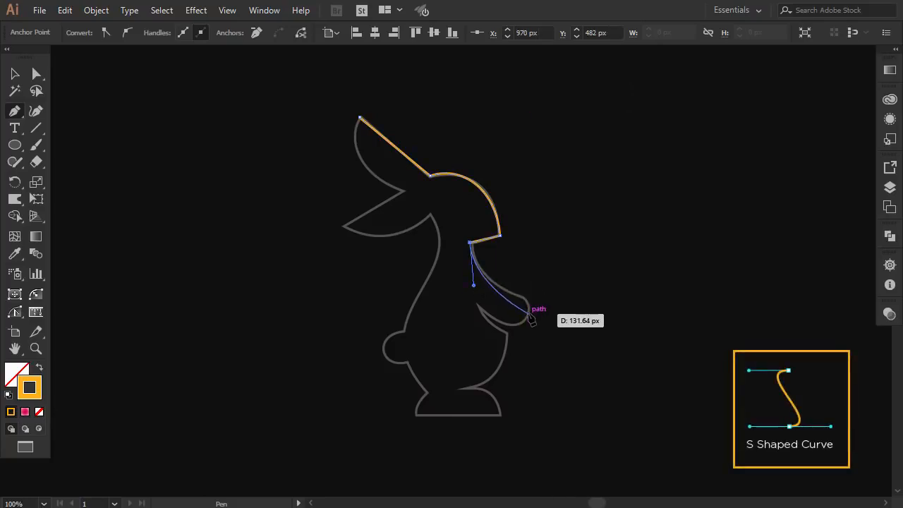
{"action": "left_click_drag", "start_coordinate": [529, 312], "coordinate": [527, 333]}
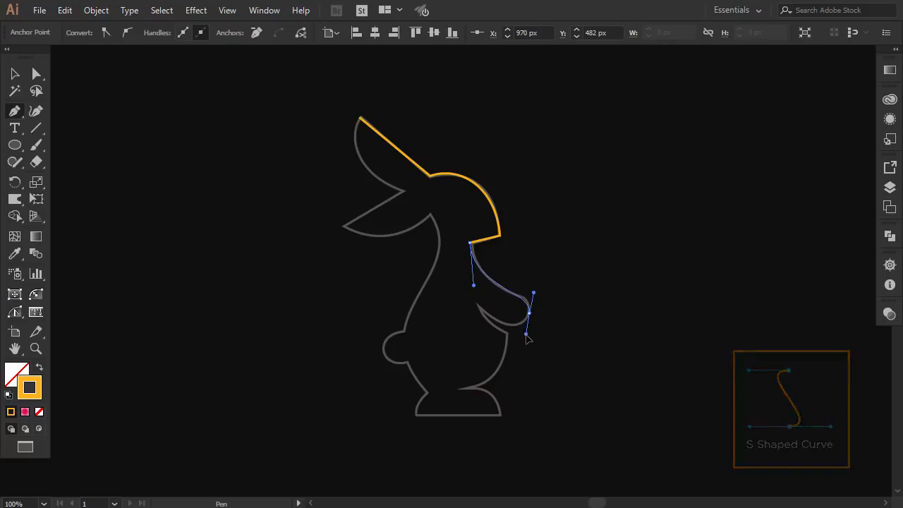
{"action": "left_click", "coordinate": [478, 308]}
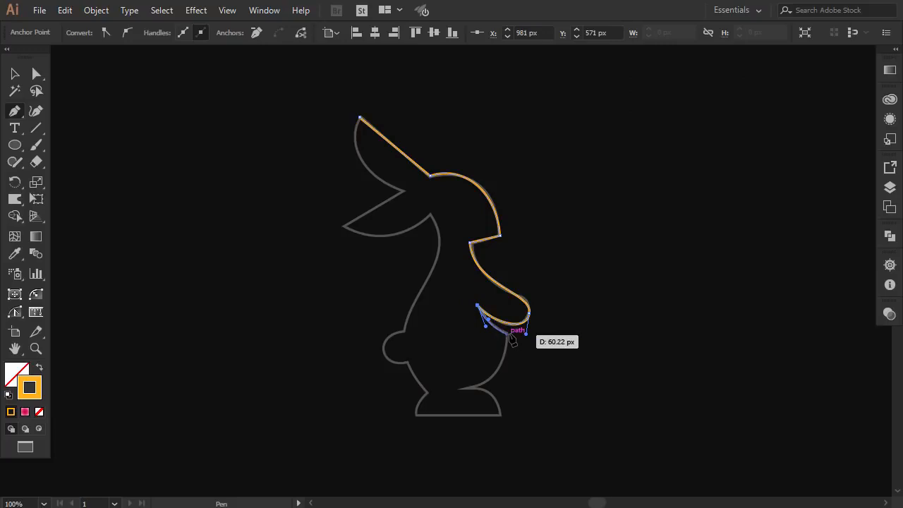
- Trace the curve below the arm and the belly down to X 960, Y 690 px, redirecting the outgoing handle for a corner
{"action": "left_click_drag", "start_coordinate": [508, 332], "coordinate": [493, 356]}
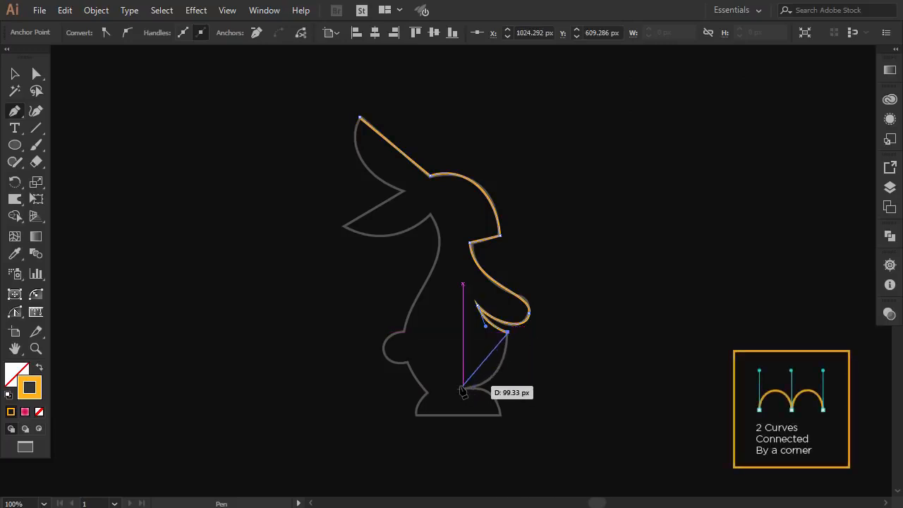
{"action": "left_click_drag", "start_coordinate": [463, 390], "coordinate": [509, 392]}
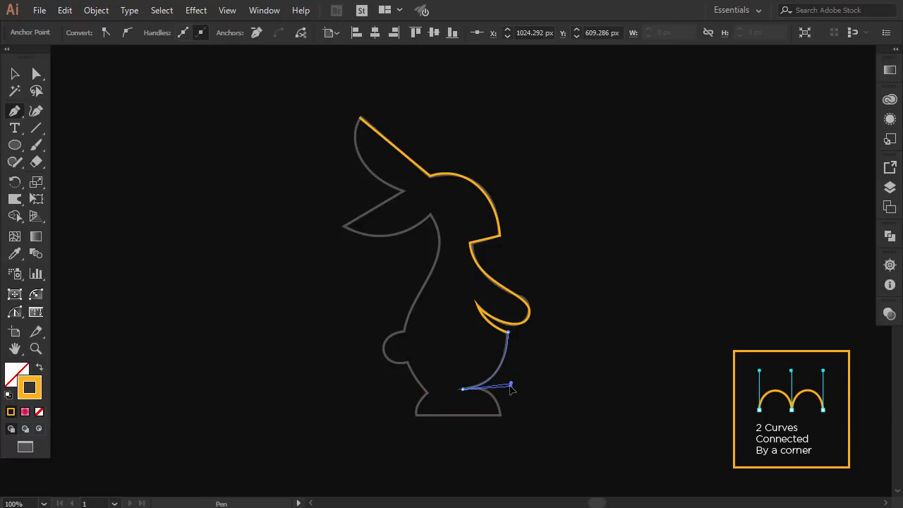
{"action": "left_click_drag", "start_coordinate": [511, 390], "coordinate": [511, 386]}
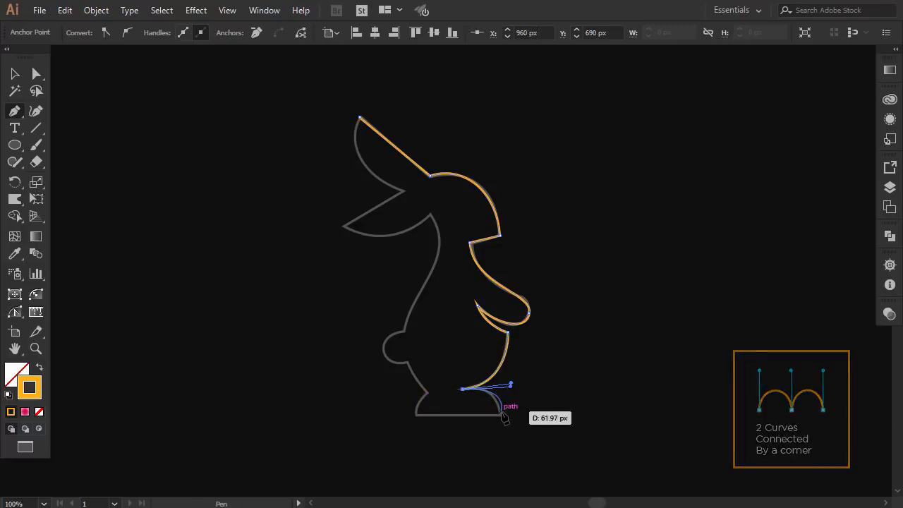
- Trace the foot with a curved front to about X 1015, Y 728 px, a straight base and a heel curve to about X 908, Y 695 px
{"action": "left_click", "coordinate": [501, 415]}
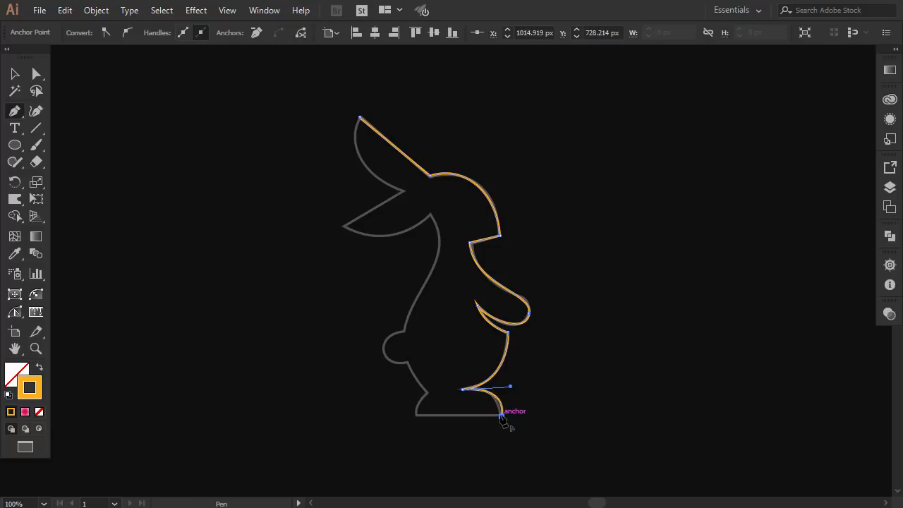
{"action": "left_click", "coordinate": [416, 416]}
{"action": "left_click_drag", "start_coordinate": [421, 410], "coordinate": [408, 381]}
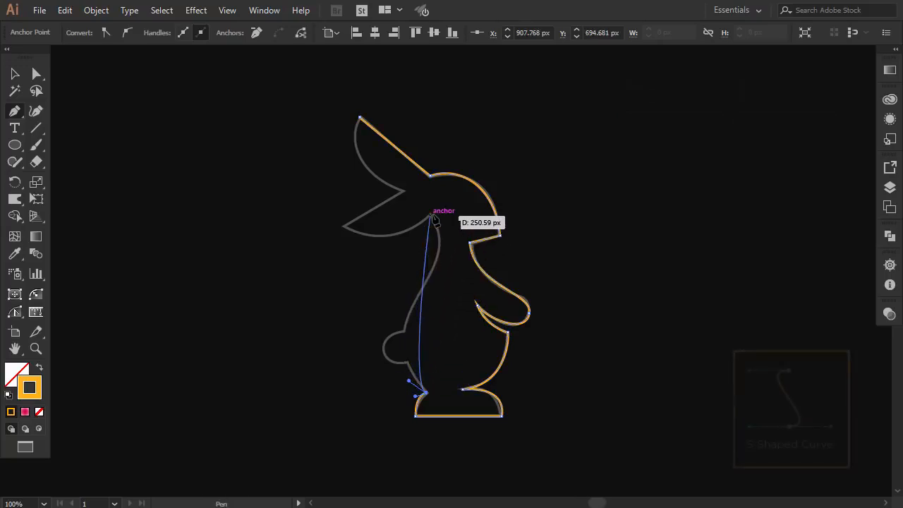
- Draw the back up to a corner at about X 914, Y 444 px and the lower ear curve to its tip, removing the tip's outgoing handle
{"action": "mouse_move", "coordinate": [432, 215]}
{"action": "left_mouse_down"}
{"action": "mouse_move", "coordinate": [407, 190]}
{"action": "mouse_move", "coordinate": [412, 240]}
{"action": "mouse_move", "coordinate": [426, 236]}
{"action": "mouse_move", "coordinate": [432, 218]}
{"action": "left_mouse_up"}
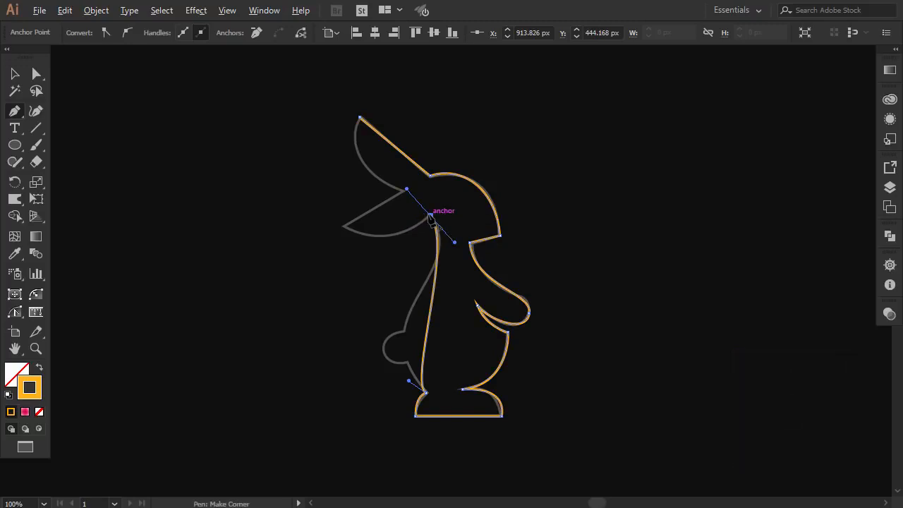
{"action": "mouse_move", "coordinate": [432, 218]}
{"action": "left_mouse_down"}
{"action": "mouse_move", "coordinate": [417, 189]}
{"action": "mouse_move", "coordinate": [415, 201]}
{"action": "mouse_move", "coordinate": [431, 216]}
{"action": "left_mouse_up"}
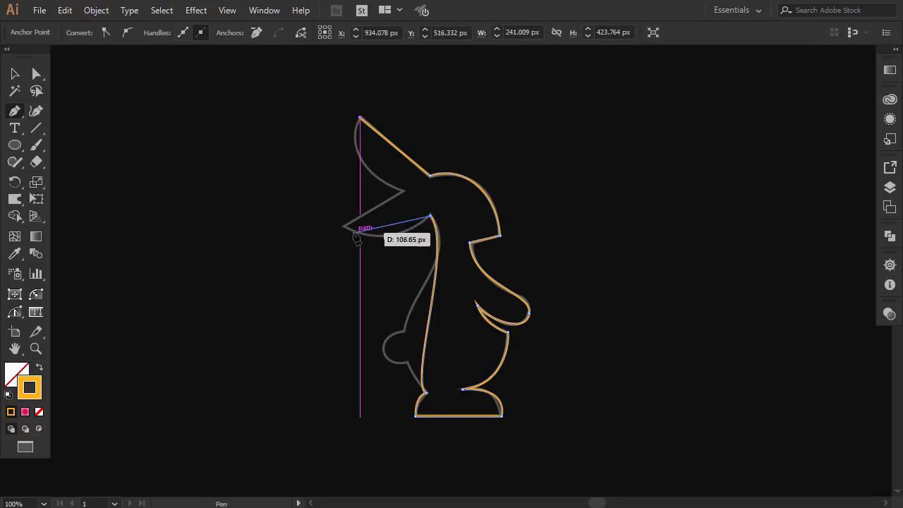
{"action": "left_click_drag", "start_coordinate": [342, 226], "coordinate": [299, 199]}
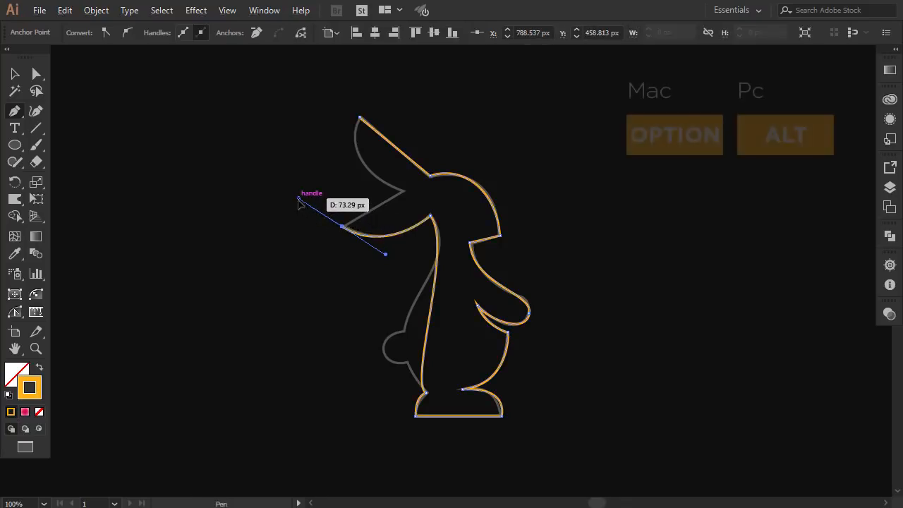
{"action": "left_click", "coordinate": [343, 227], "text": "alt"}
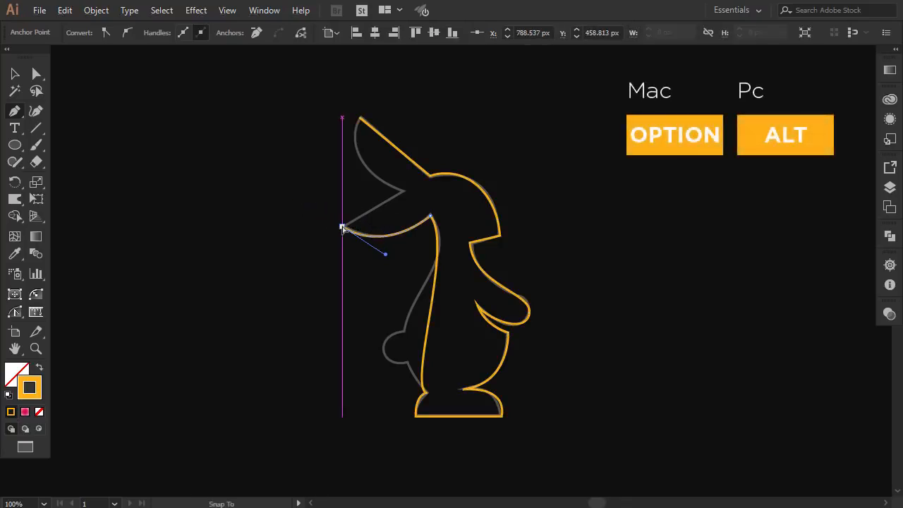
- Close the outline with a straight ear edge to X 877, Y 408 px and a curve to the upper ear's tip, and deselect it
{"action": "left_click", "coordinate": [404, 191]}
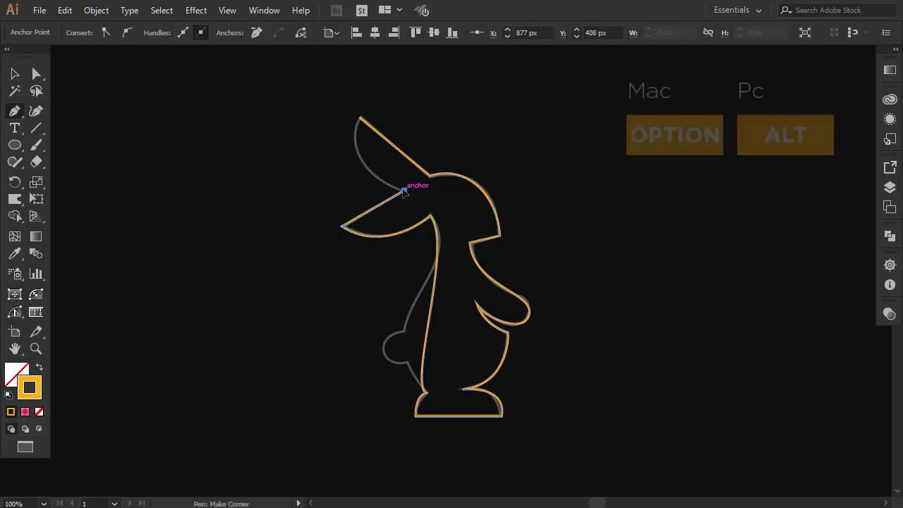
{"action": "left_click_drag", "start_coordinate": [404, 192], "coordinate": [373, 95]}
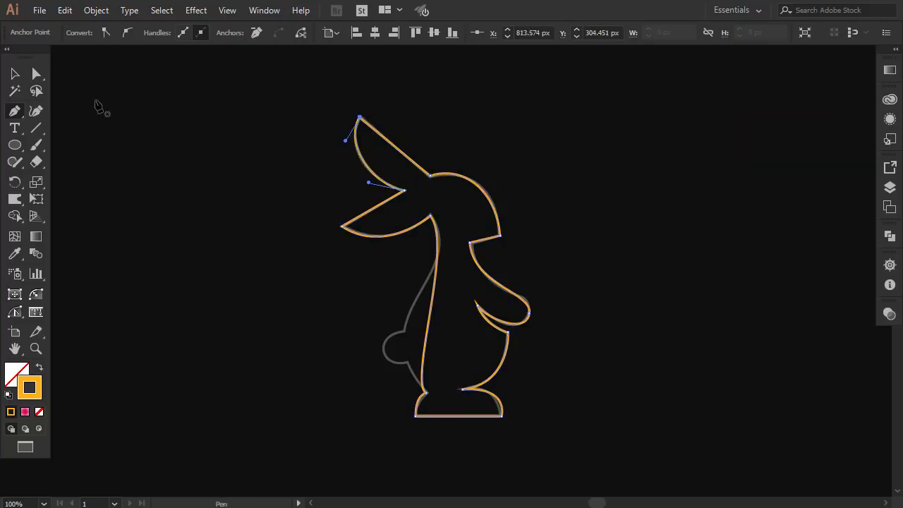
{"action": "left_click", "coordinate": [35, 74]}
{"action": "left_click", "coordinate": [219, 190]}
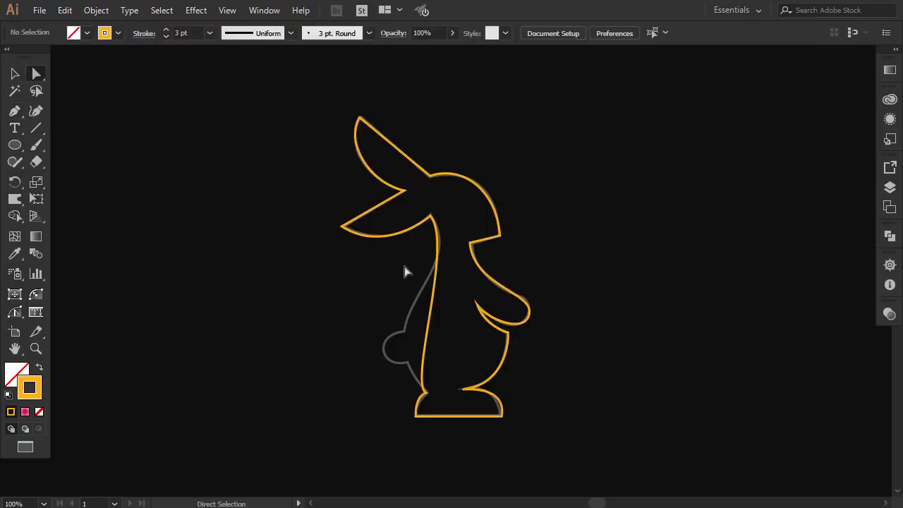
- Reshape the rabbit's back by adjusting the heel and neck anchors' handles until the curve follows the template
{"action": "left_click", "coordinate": [426, 393]}
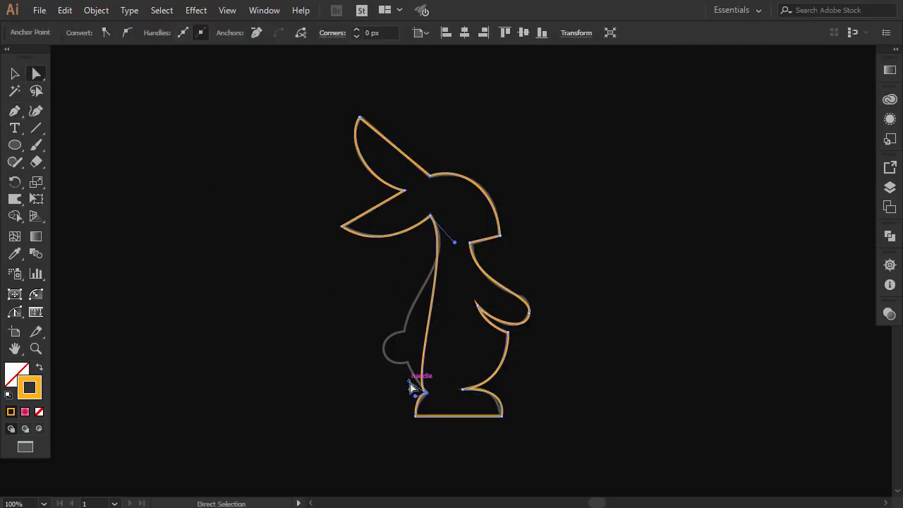
{"action": "left_click_drag", "start_coordinate": [411, 383], "coordinate": [365, 329]}
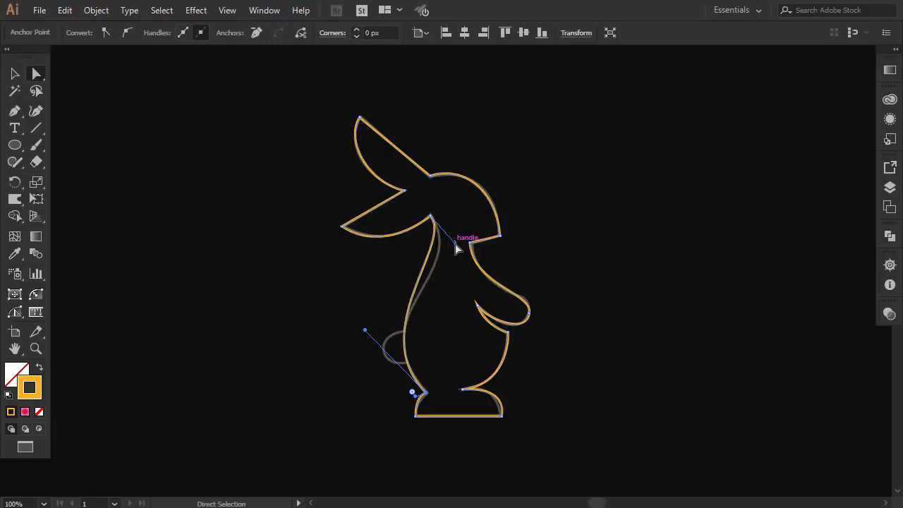
{"action": "left_click_drag", "start_coordinate": [458, 250], "coordinate": [467, 266]}
{"action": "left_click_drag", "start_coordinate": [364, 334], "coordinate": [362, 311]}
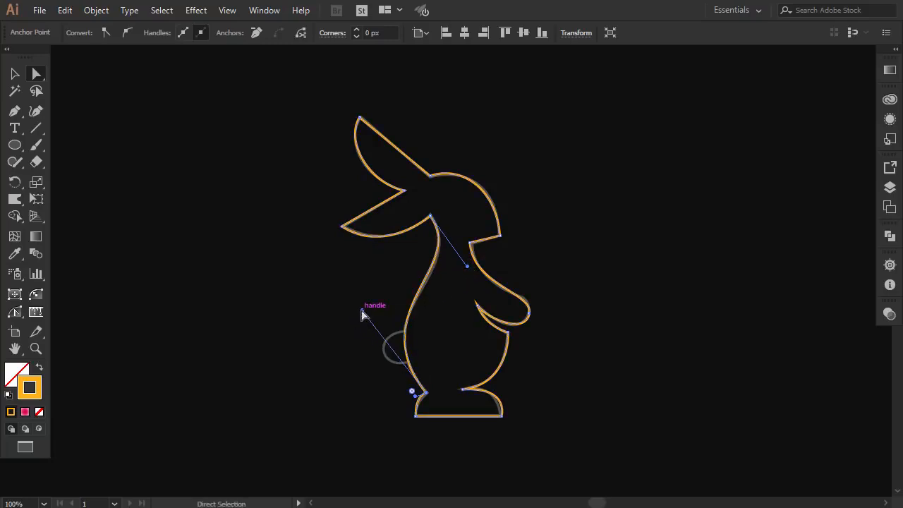
{"action": "left_click_drag", "start_coordinate": [468, 268], "coordinate": [470, 274]}
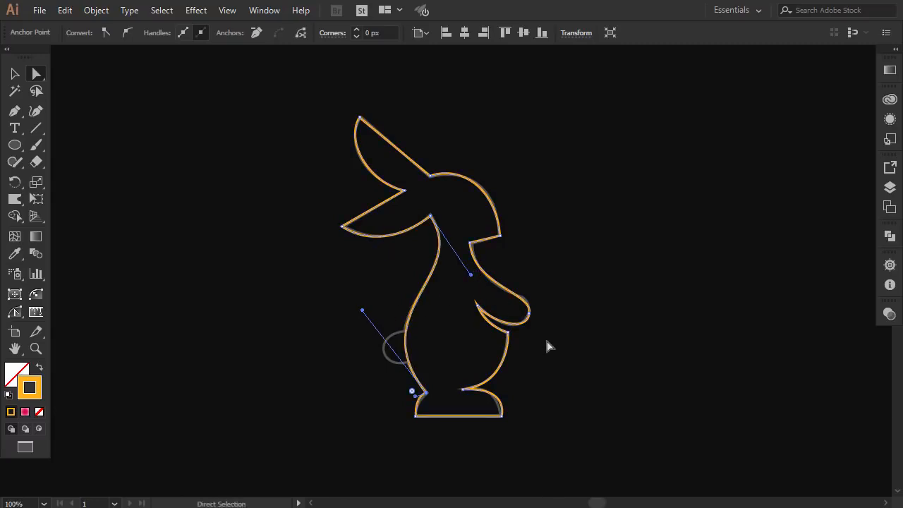
- Adjust the handle of the foot's front curve to match the template, and deselect the outline
{"action": "left_click", "coordinate": [502, 416]}
{"action": "mouse_move", "coordinate": [510, 387]}
{"action": "left_mouse_down"}
{"action": "mouse_move", "coordinate": [500, 389]}
{"action": "mouse_move", "coordinate": [506, 384]}
{"action": "left_mouse_up"}
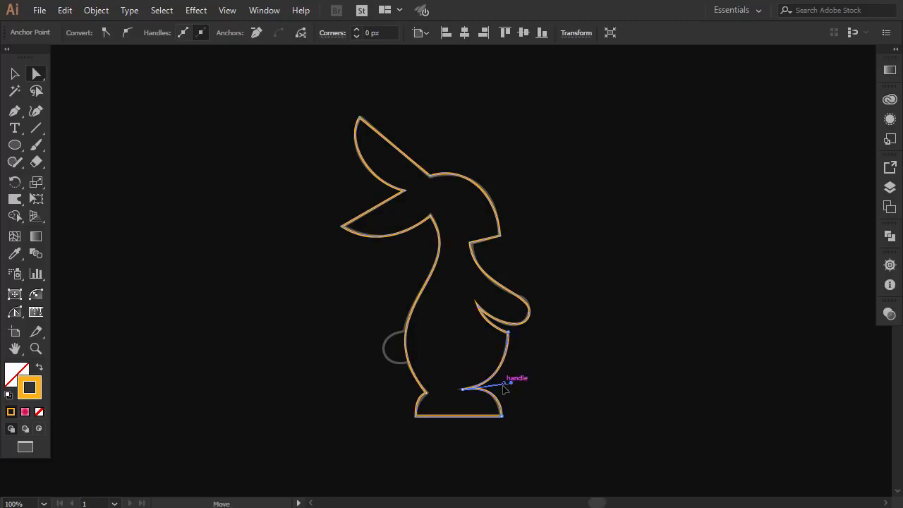
{"action": "left_click_drag", "start_coordinate": [503, 387], "coordinate": [505, 388]}
{"action": "left_click", "coordinate": [532, 422]}
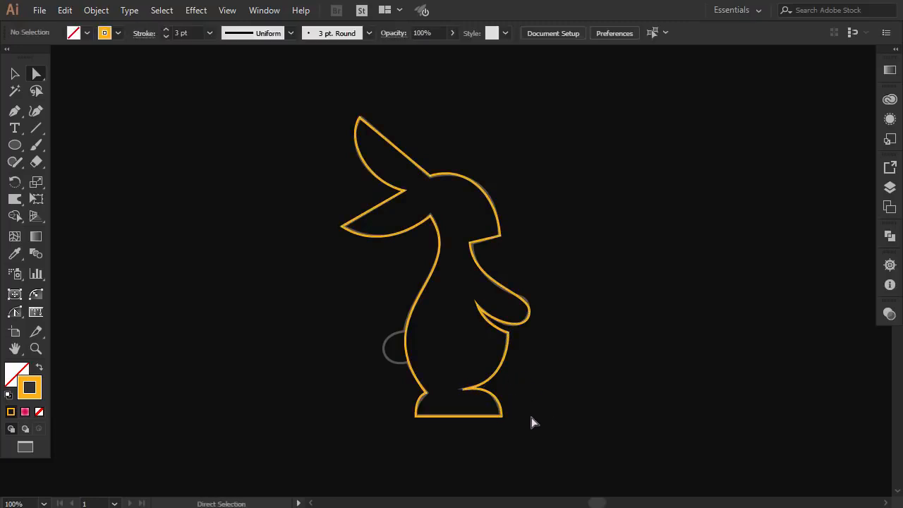
- Adjust the handles of the paw tip and chin anchors until the arm's upper curve follows the template, and deselect the outline
{"action": "left_click", "coordinate": [529, 312]}
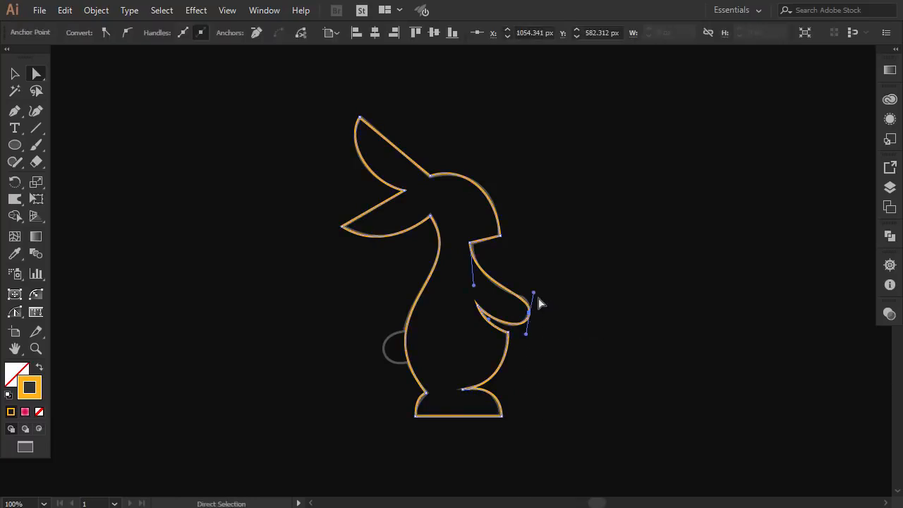
{"action": "left_click_drag", "start_coordinate": [534, 294], "coordinate": [536, 295]}
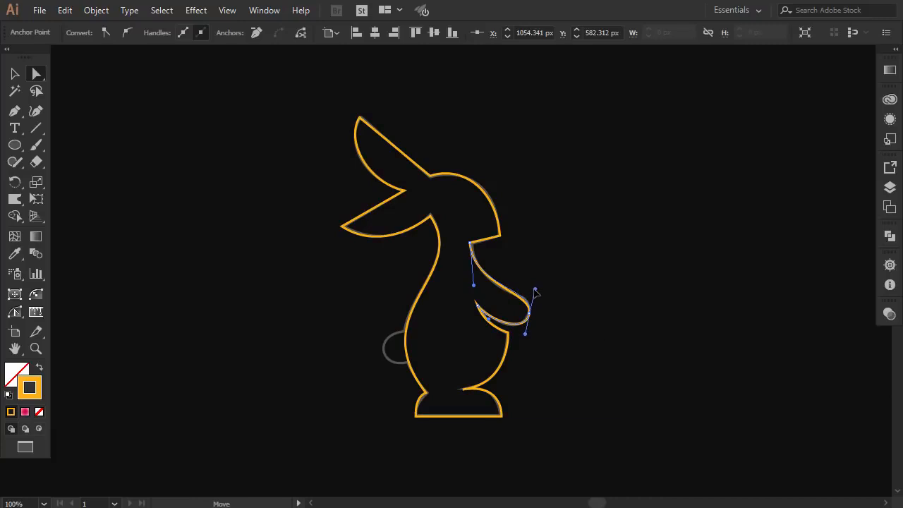
{"action": "left_click_drag", "start_coordinate": [537, 293], "coordinate": [535, 290]}
{"action": "mouse_move", "coordinate": [473, 286]}
{"action": "left_mouse_down"}
{"action": "mouse_move", "coordinate": [469, 297]}
{"action": "mouse_move", "coordinate": [478, 297]}
{"action": "left_mouse_up"}
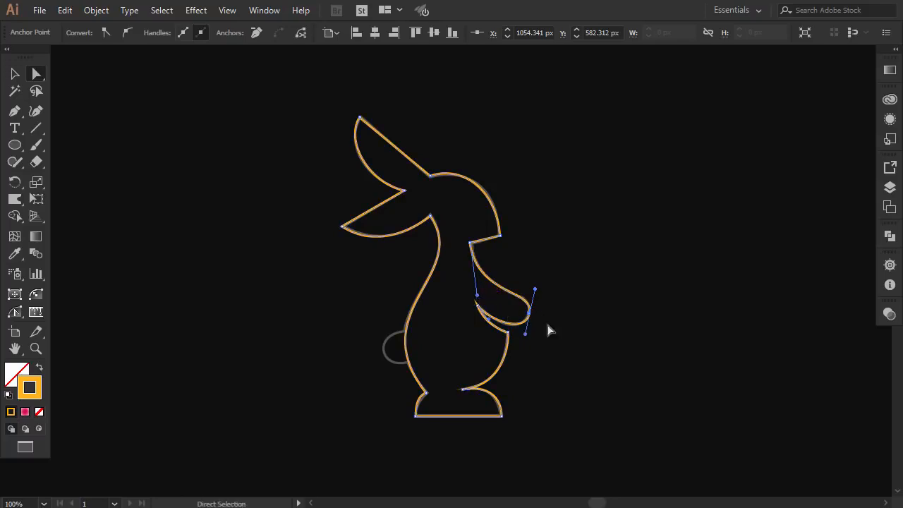
{"action": "left_click", "coordinate": [563, 334]}
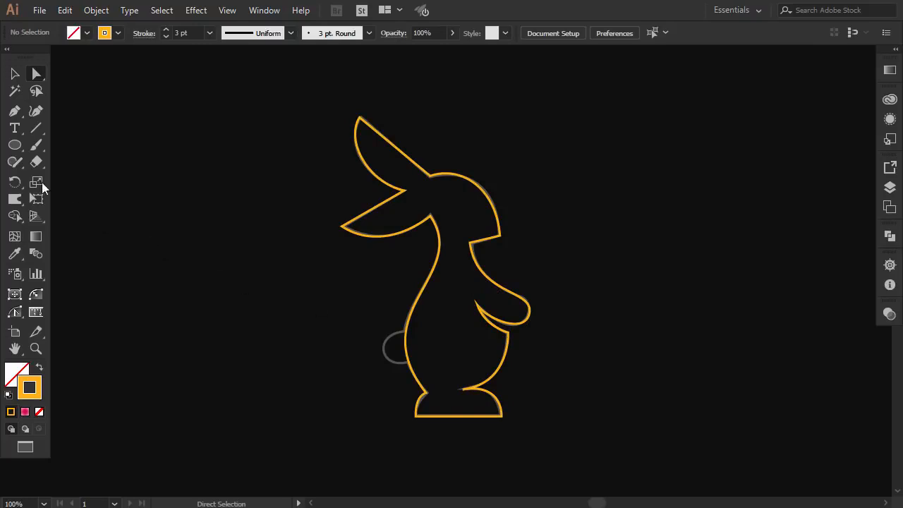
- Draw the tail over the template as a C-shaped Pen curve, and close it inside the body through an anchor at about X 909, Y 611 px
{"action": "left_click", "coordinate": [15, 112]}
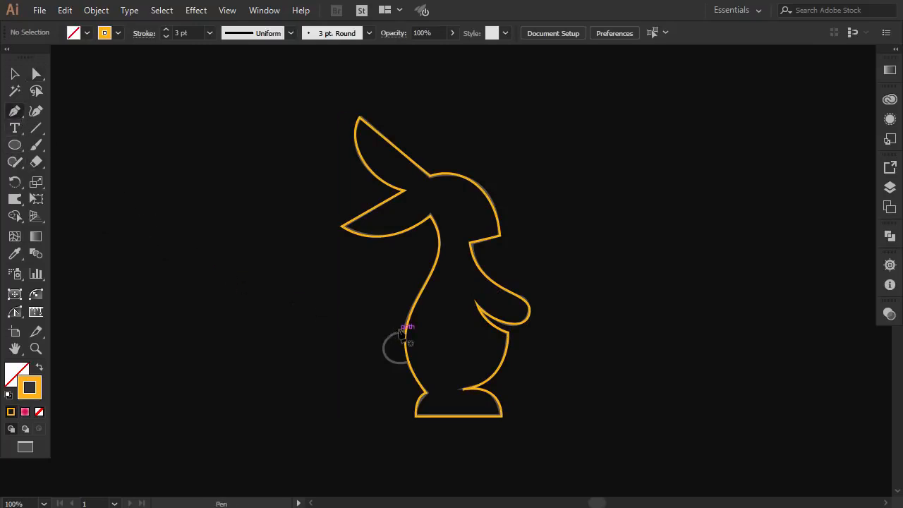
{"action": "left_click_drag", "start_coordinate": [403, 330], "coordinate": [385, 332]}
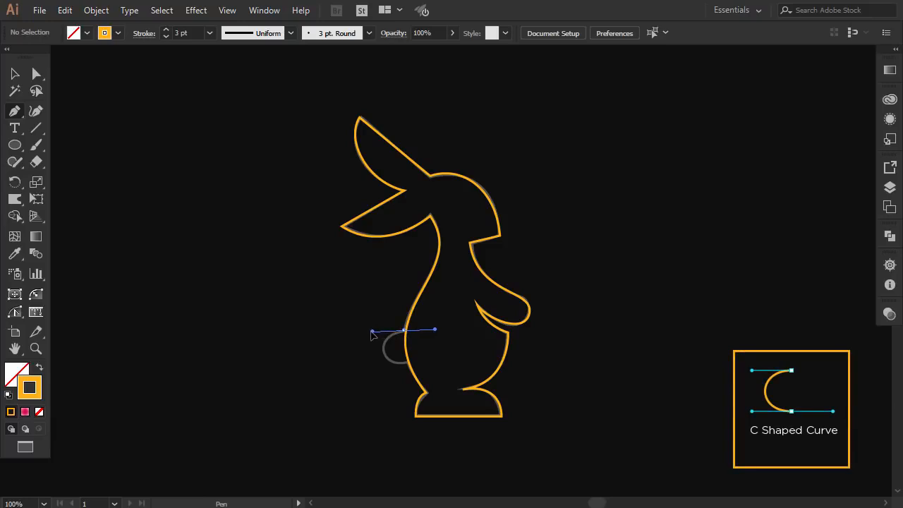
{"action": "left_click_drag", "start_coordinate": [372, 335], "coordinate": [372, 338]}
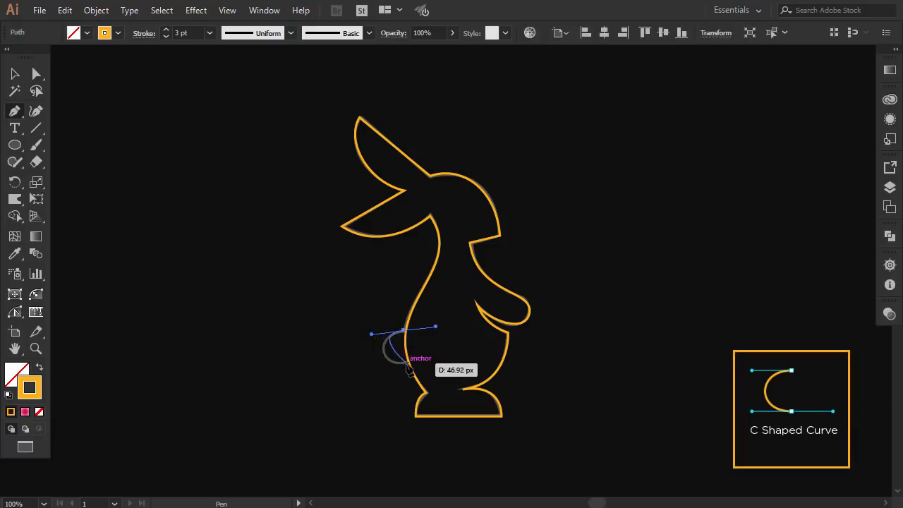
{"action": "left_click_drag", "start_coordinate": [409, 362], "coordinate": [434, 361]}
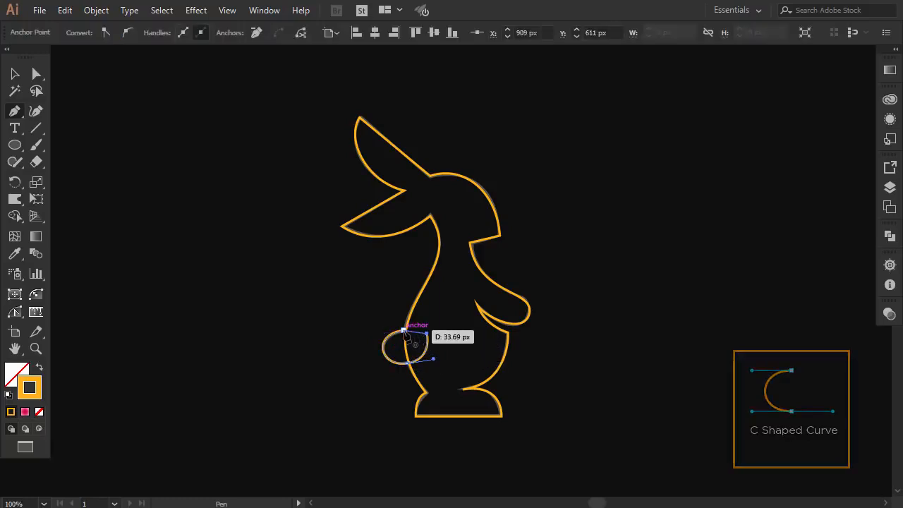
{"action": "left_click", "coordinate": [405, 330]}
- Unite the tail with the rabbit's body into one outline, and move the merged outline aside from the template
{"action": "left_click", "coordinate": [14, 74]}
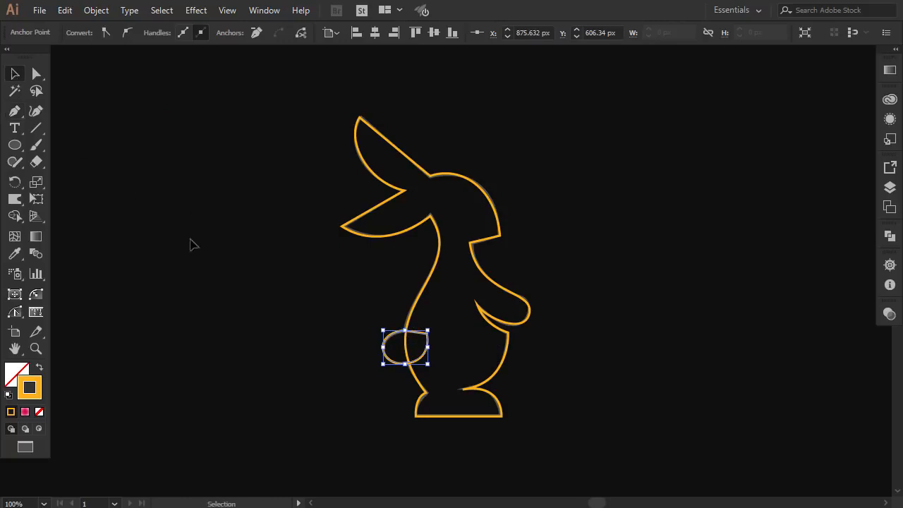
{"action": "left_click_drag", "start_coordinate": [334, 308], "coordinate": [424, 372]}
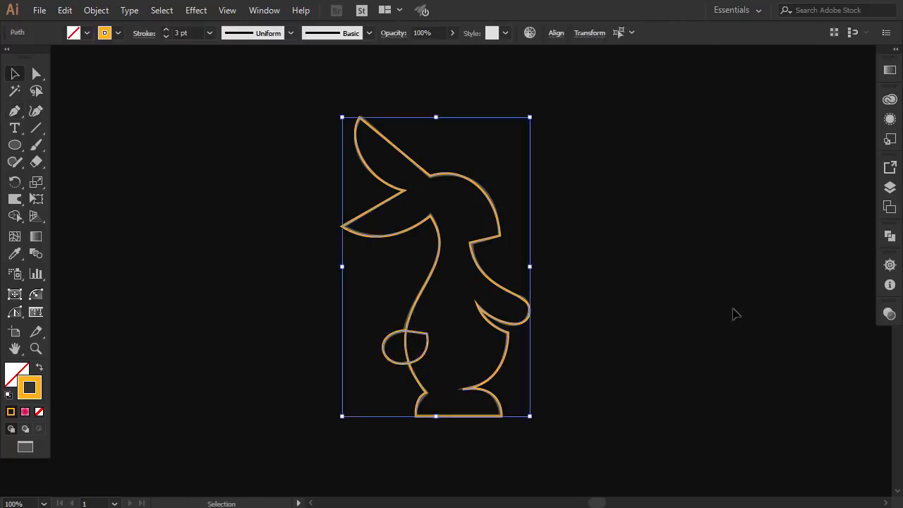
{"action": "left_click", "coordinate": [890, 238]}
{"action": "left_click", "coordinate": [726, 265]}
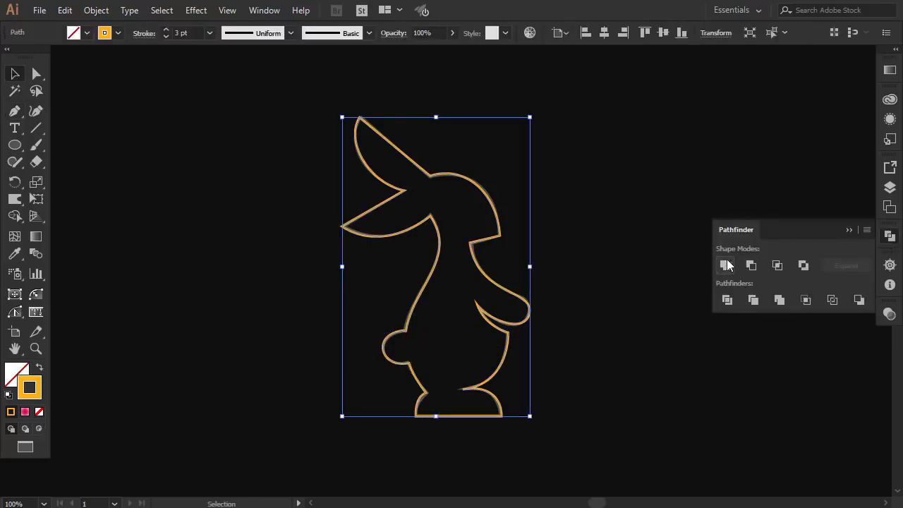
{"action": "left_click", "coordinate": [850, 231]}
{"action": "left_click", "coordinate": [799, 251]}
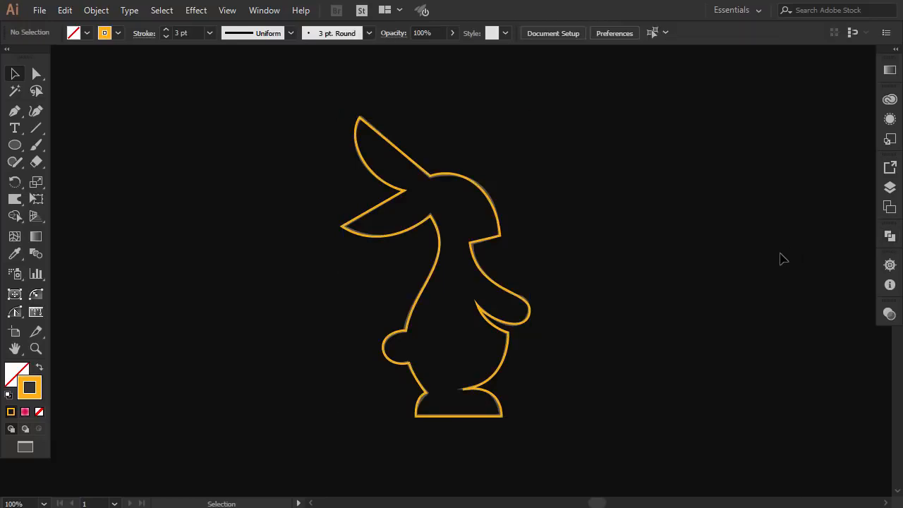
{"action": "left_click_drag", "start_coordinate": [532, 316], "coordinate": [739, 320]}
{"action": "left_click", "coordinate": [787, 357]}
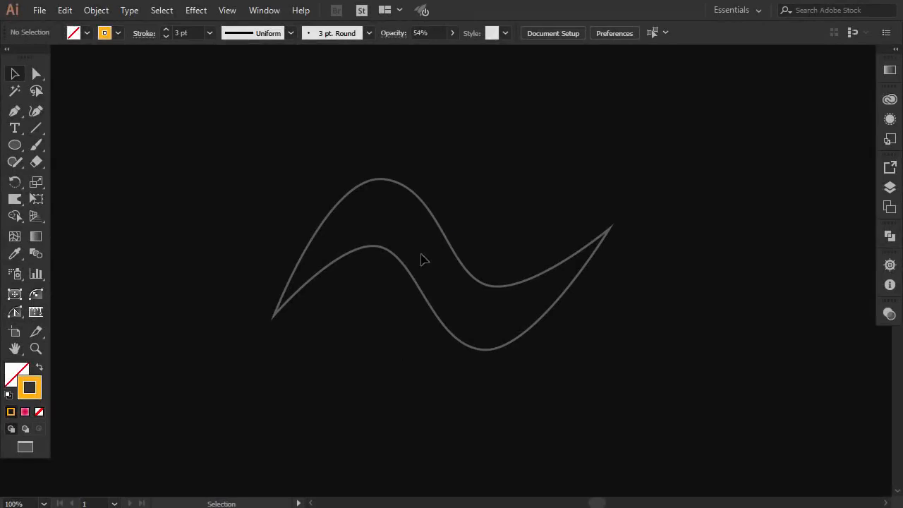
- Draw a closed straight-sided Pen path through the wave template's tips, crests and troughs, starting and ending at about X 692, Y 466 px
{"action": "left_click", "coordinate": [14, 111]}
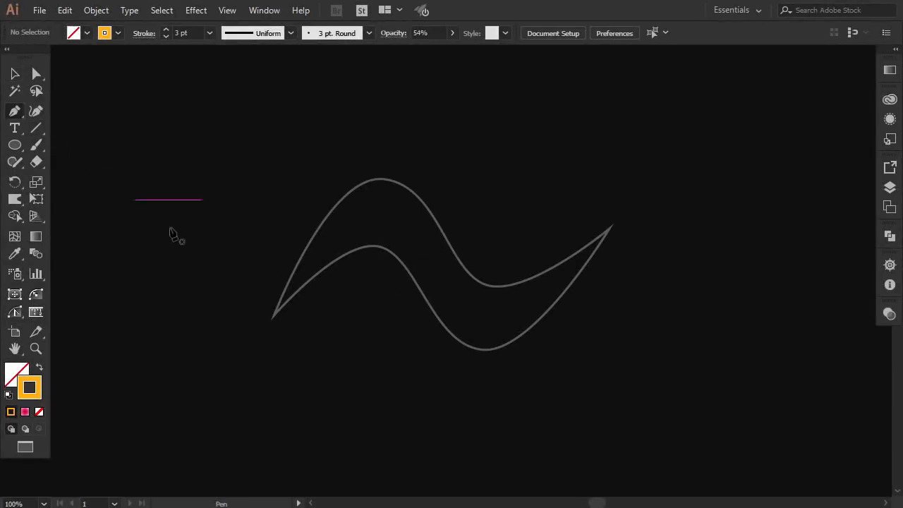
{"action": "left_click", "coordinate": [275, 315]}
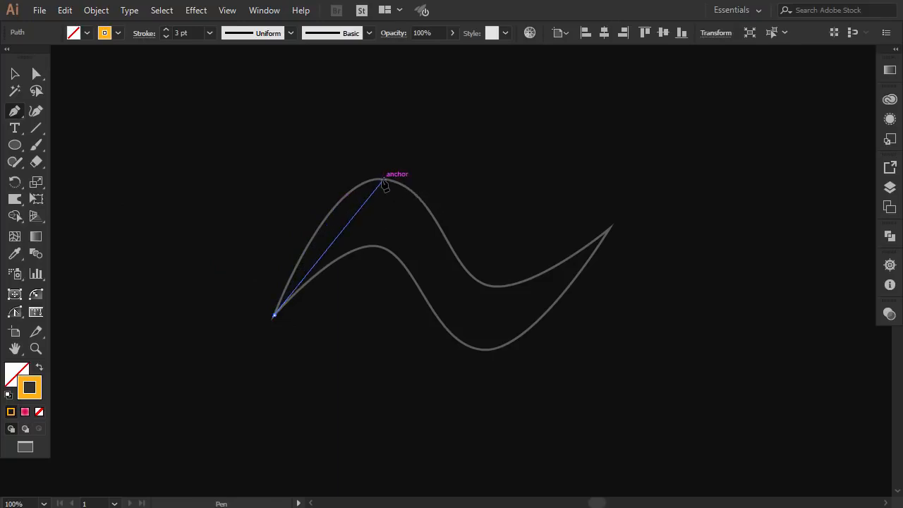
{"action": "left_click", "coordinate": [383, 181]}
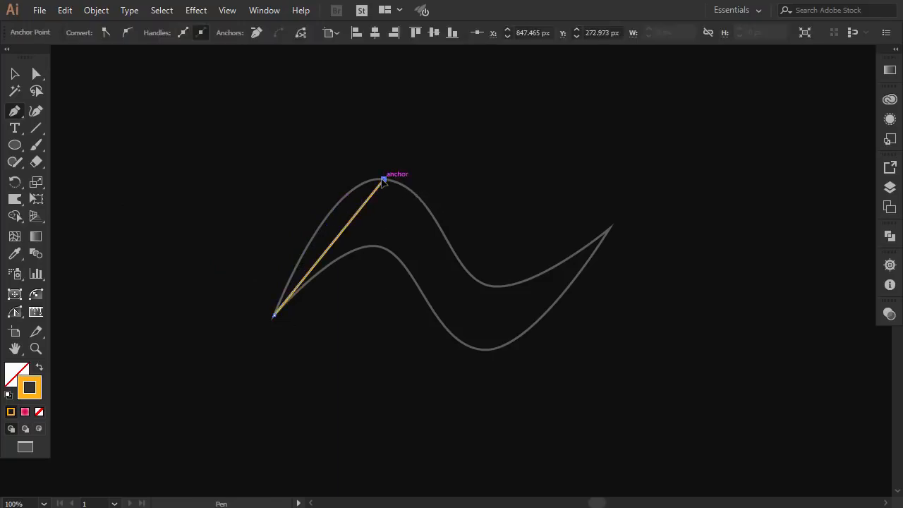
{"action": "left_click", "coordinate": [494, 286]}
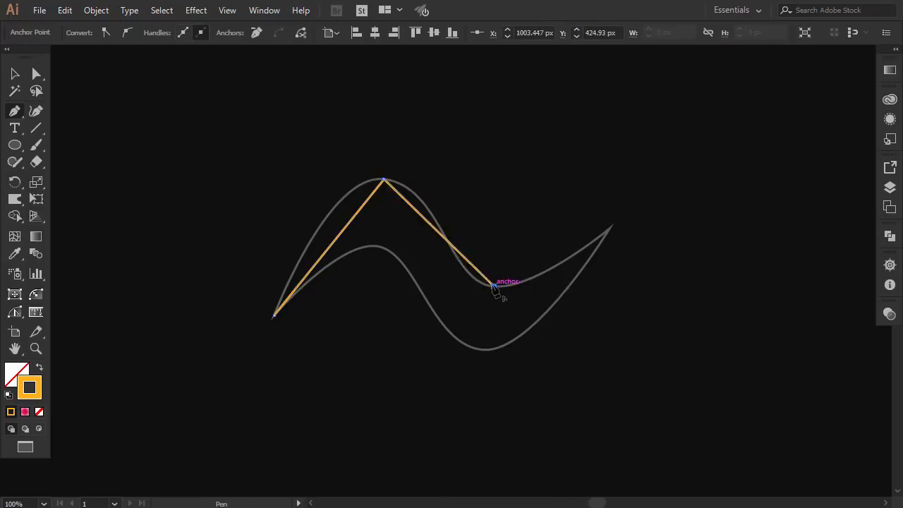
{"action": "left_click", "coordinate": [609, 228]}
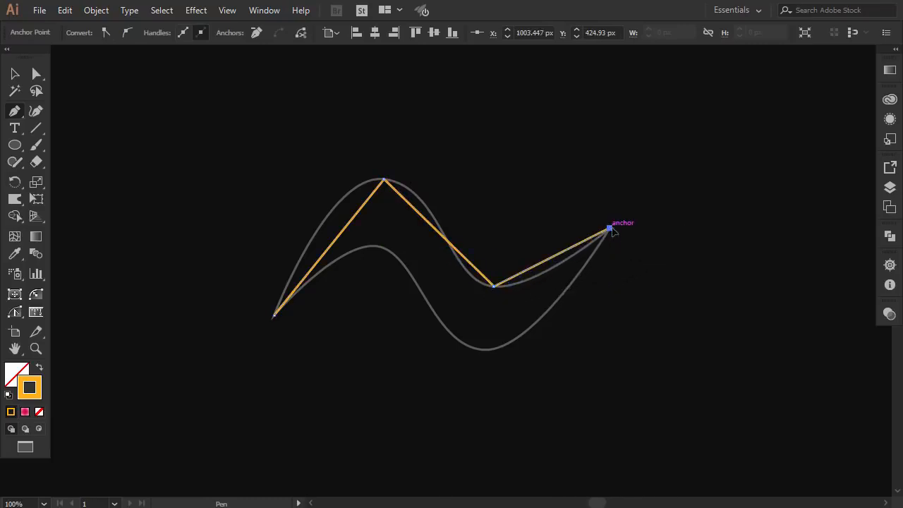
{"action": "left_click", "coordinate": [481, 350]}
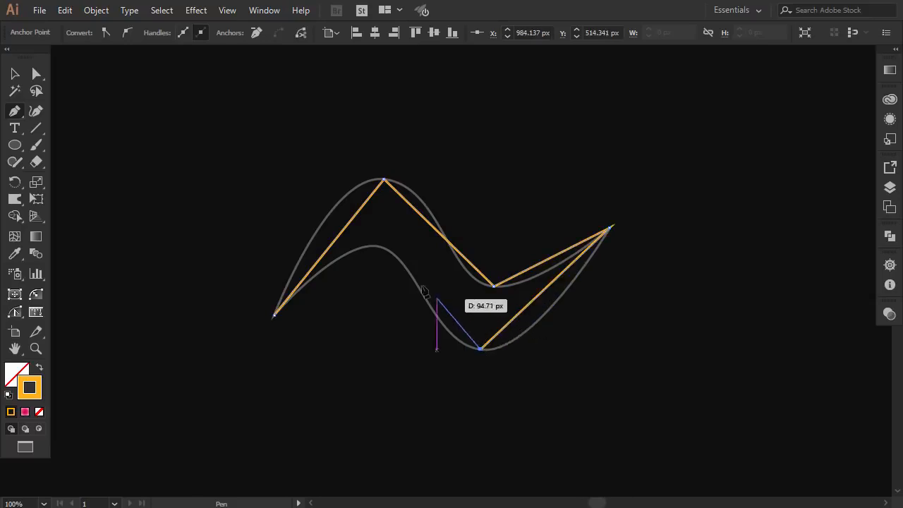
{"action": "left_click", "coordinate": [376, 247]}
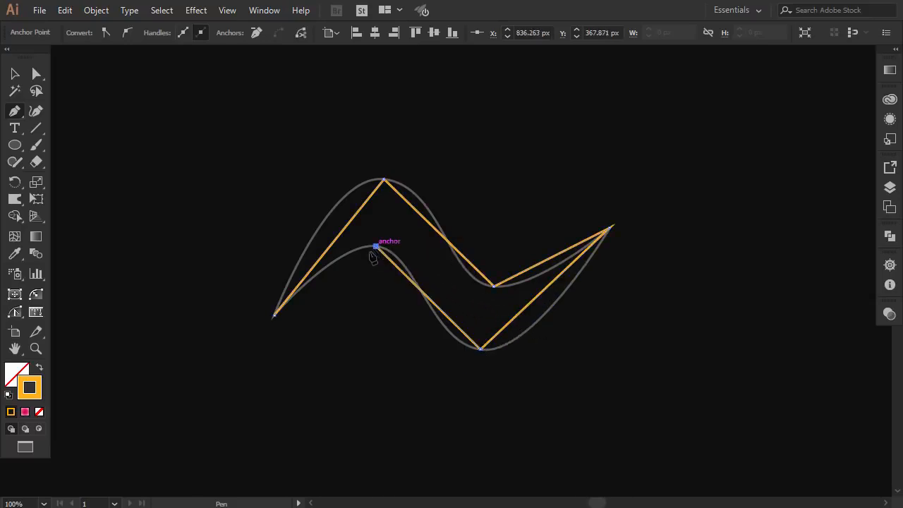
{"action": "left_click", "coordinate": [274, 315]}
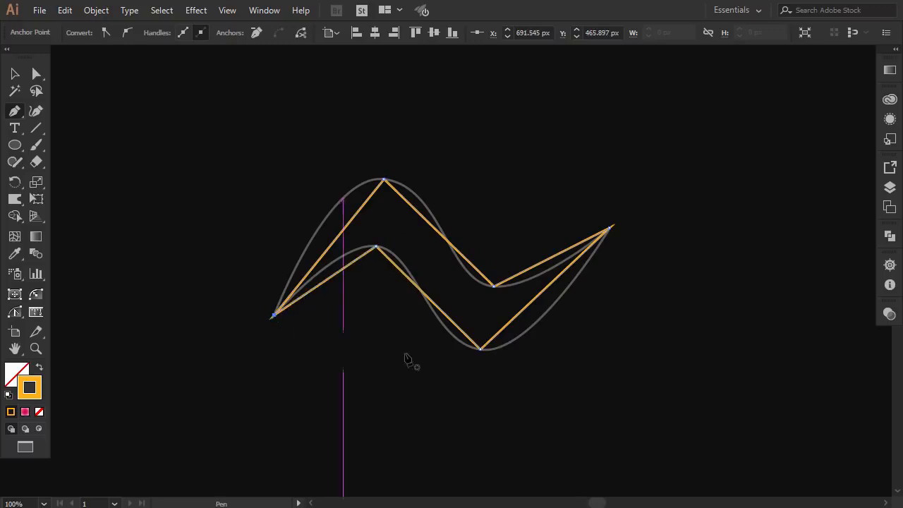
- Convert the upper crest's corner to a smooth point with the Anchor Point tool, pulling horizontal handles and shifting it to fit the template
{"action": "left_click", "coordinate": [12, 111]}
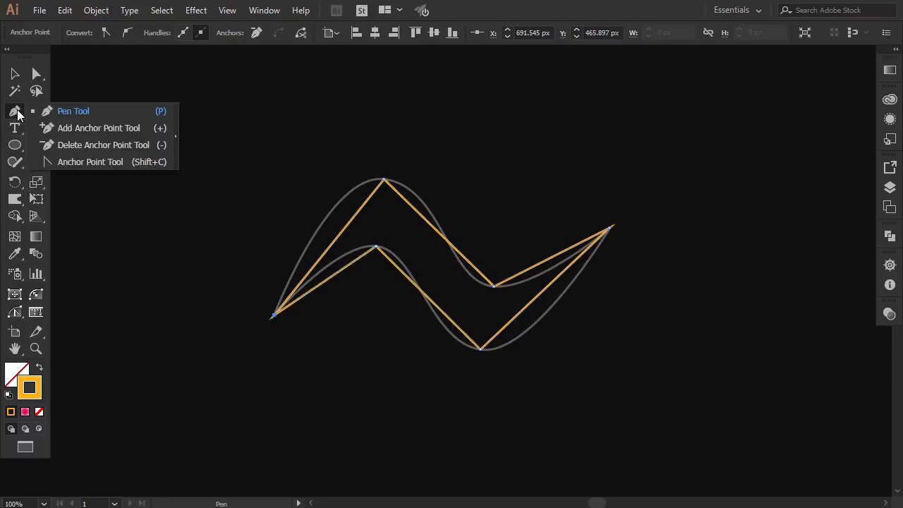
{"action": "left_click", "coordinate": [111, 162]}
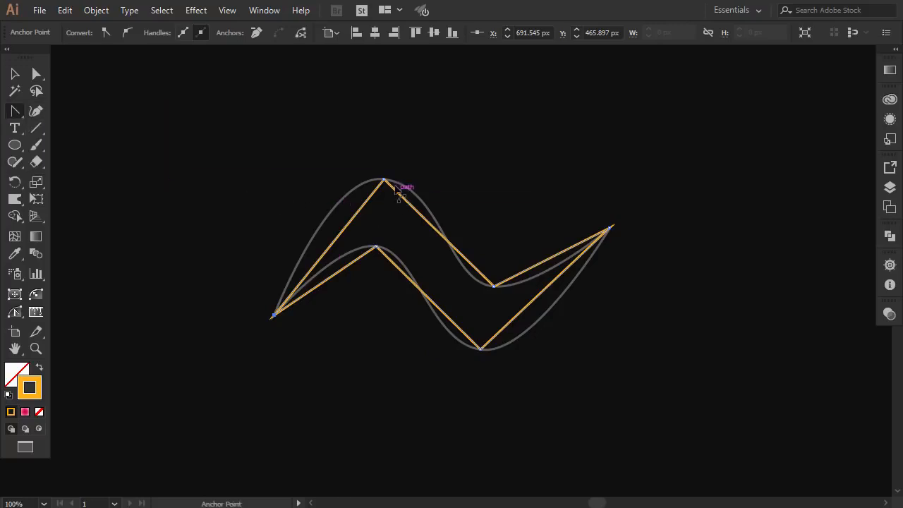
{"action": "left_click_drag", "start_coordinate": [384, 182], "coordinate": [424, 180]}
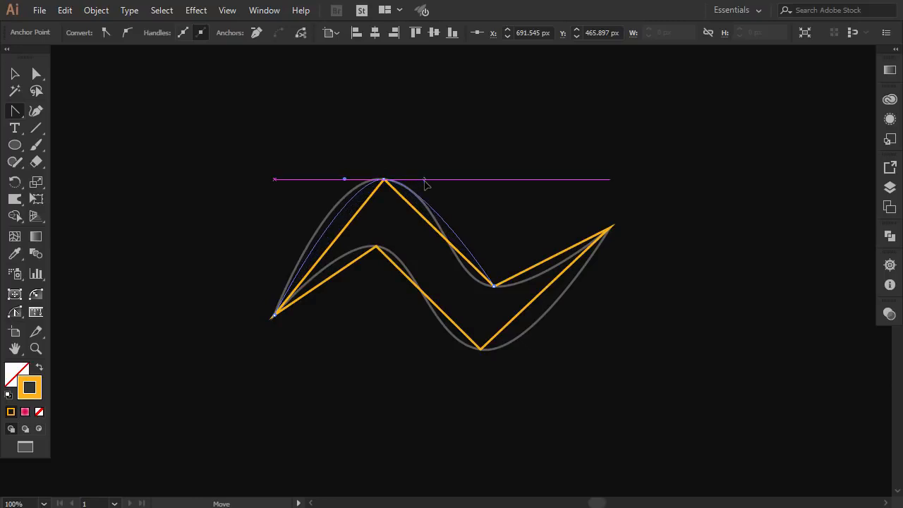
{"action": "left_click_drag", "start_coordinate": [426, 185], "coordinate": [417, 184]}
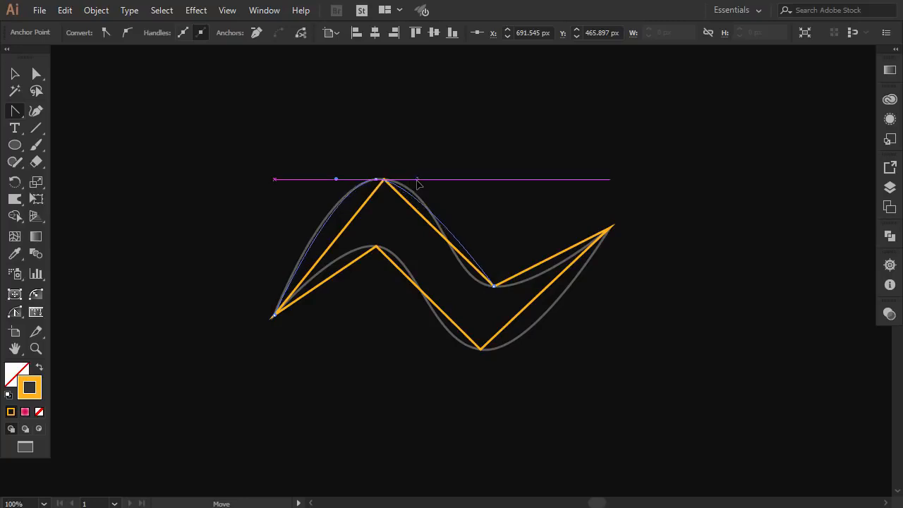
{"action": "left_click_drag", "start_coordinate": [419, 182], "coordinate": [424, 180]}
- Pull curve handles out of the lower crest and both trough corners so their segments follow the wave template
{"action": "left_click_drag", "start_coordinate": [376, 247], "coordinate": [343, 240]}
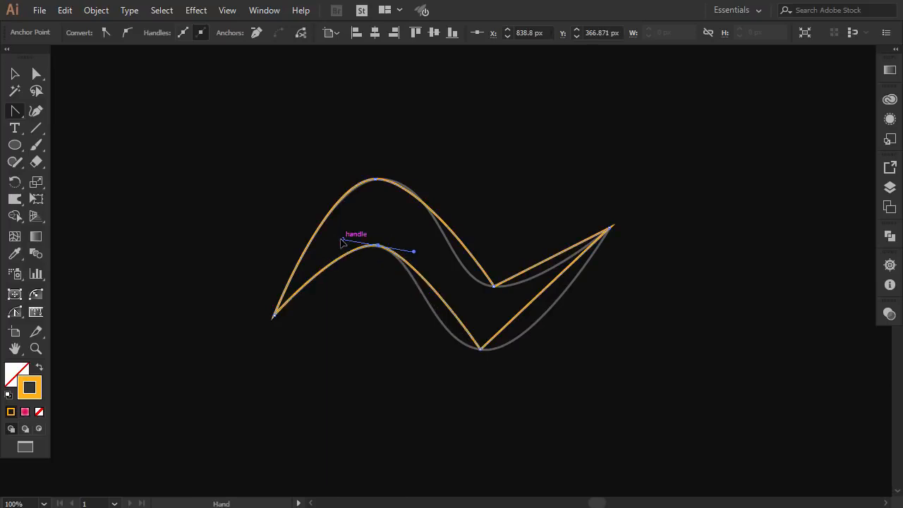
{"action": "left_click_drag", "start_coordinate": [480, 348], "coordinate": [433, 343]}
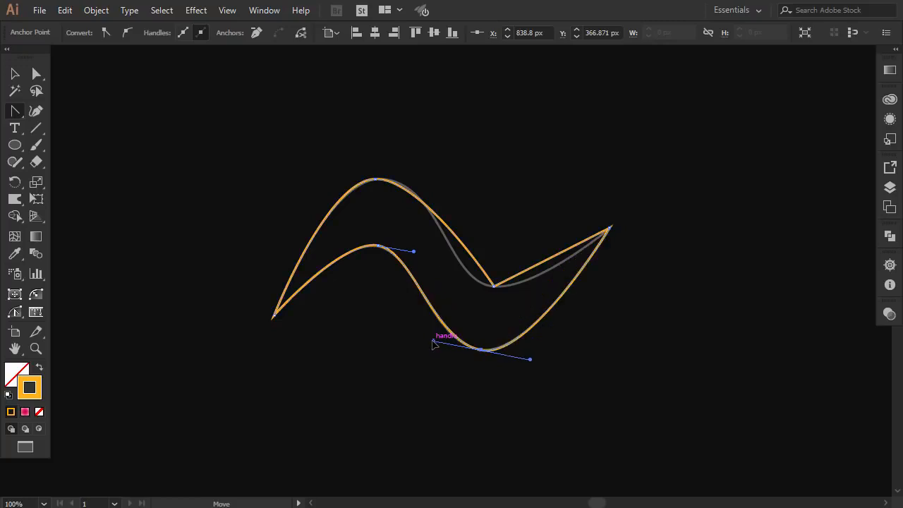
{"action": "left_click_drag", "start_coordinate": [494, 287], "coordinate": [534, 302]}
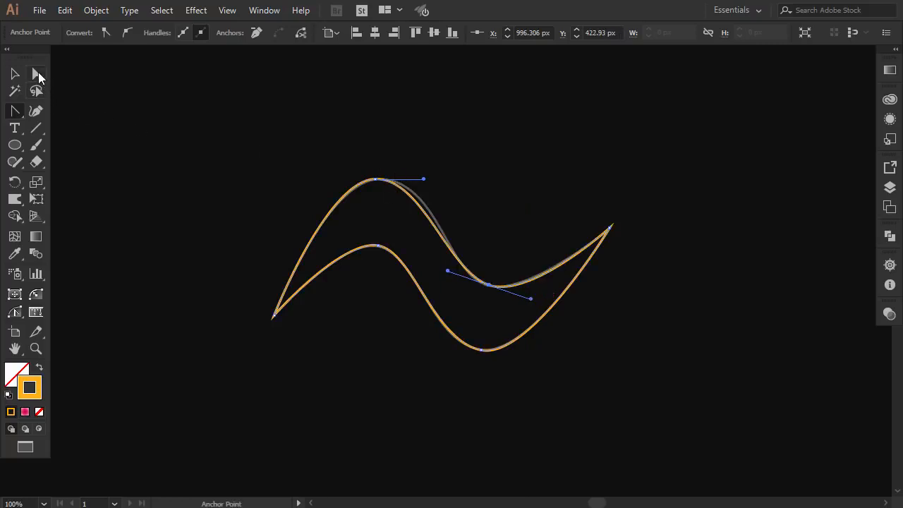
- Lengthen the upper crest's outgoing handle with Direct Selection to match the template's descending curve, and deselect the path
{"action": "left_click", "coordinate": [38, 75]}
{"action": "left_click_drag", "start_coordinate": [425, 179], "coordinate": [441, 184]}
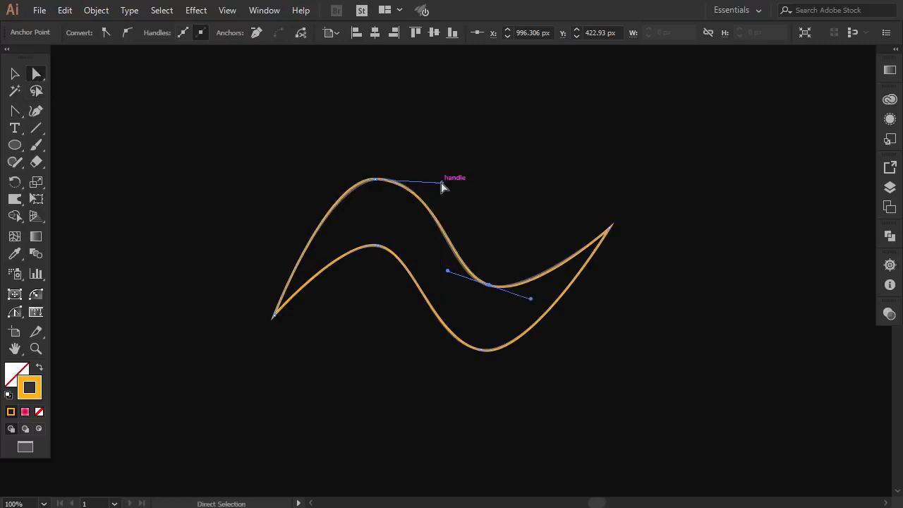
{"action": "left_click", "coordinate": [503, 200]}
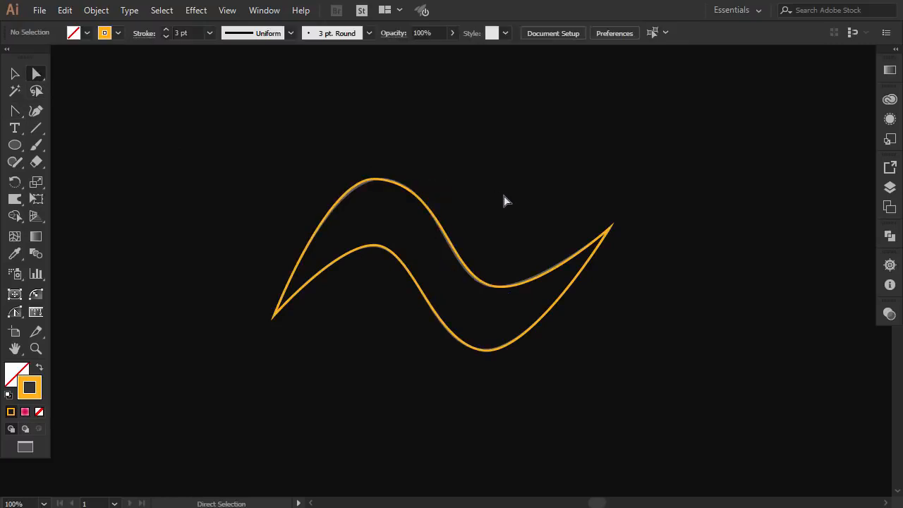
- Move the traced wave off its template to compare the two shapes, and place it back over the template
{"action": "left_click", "coordinate": [14, 75]}
{"action": "left_click_drag", "start_coordinate": [460, 263], "coordinate": [674, 173]}
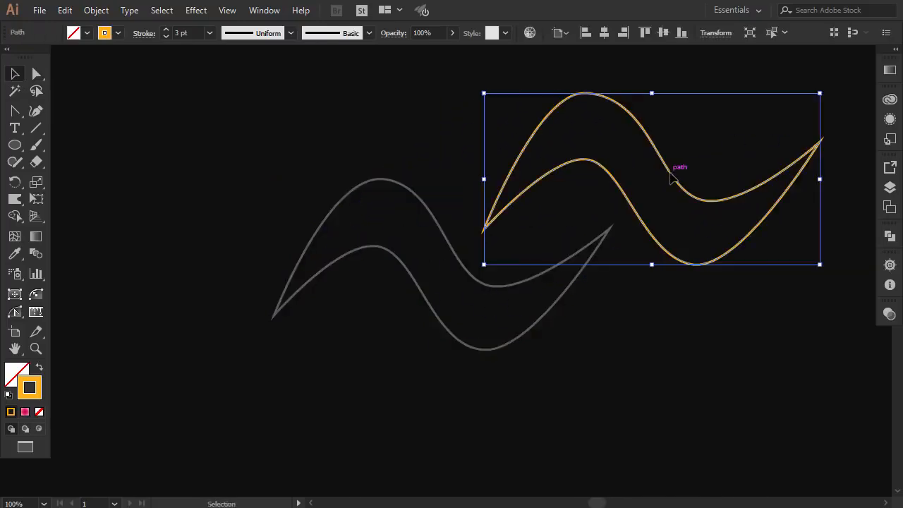
{"action": "left_click", "coordinate": [679, 323]}
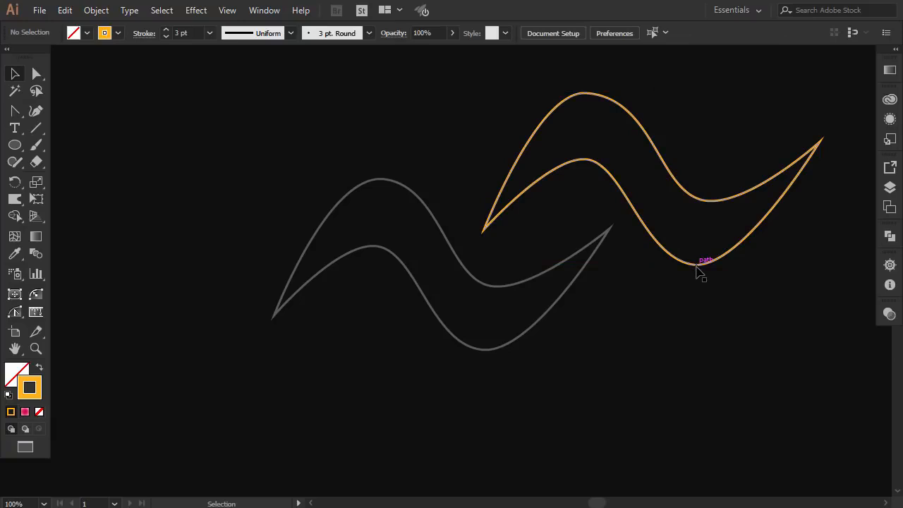
{"action": "left_click_drag", "start_coordinate": [697, 266], "coordinate": [494, 353]}
{"action": "left_click", "coordinate": [567, 411]}
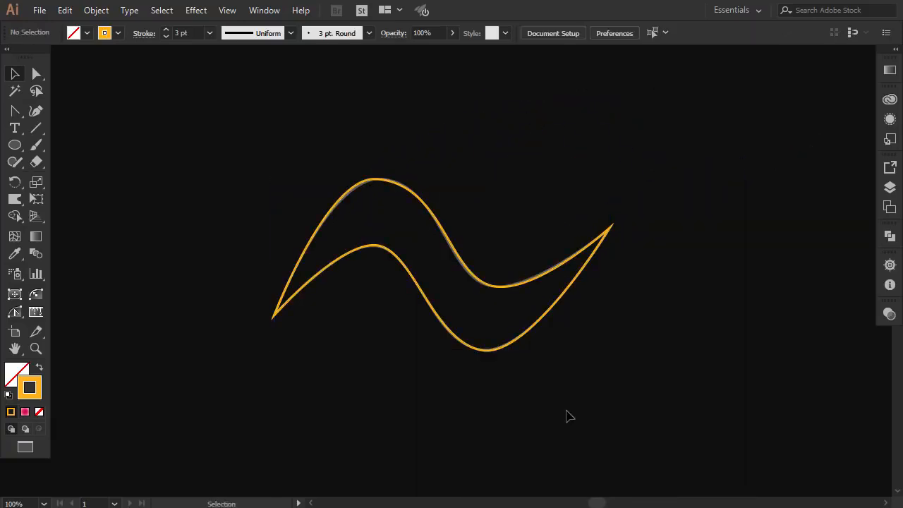